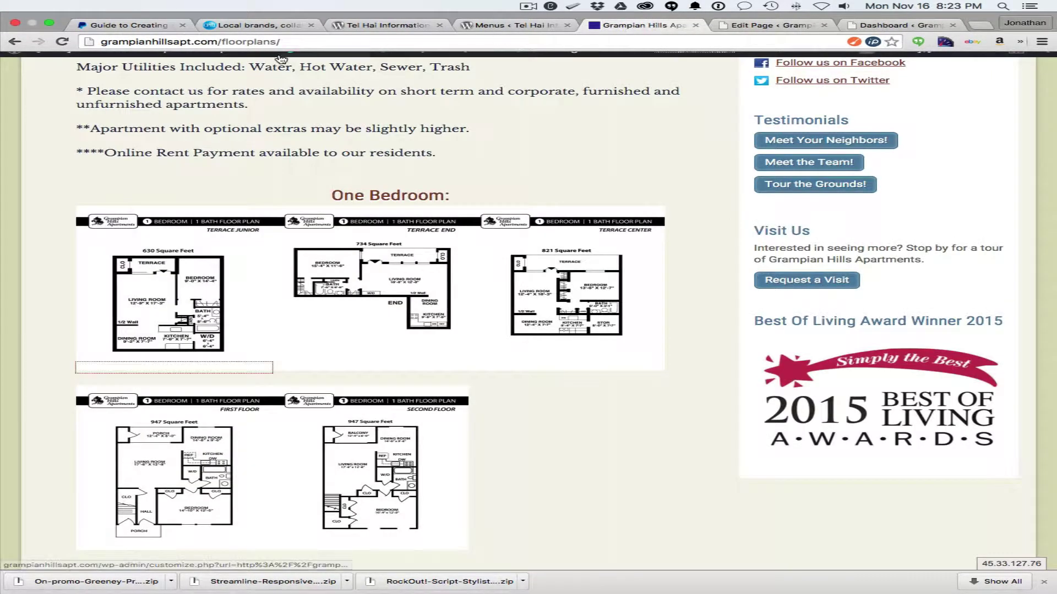
Check where the first floor plan image on the live page links
click(271, 241)
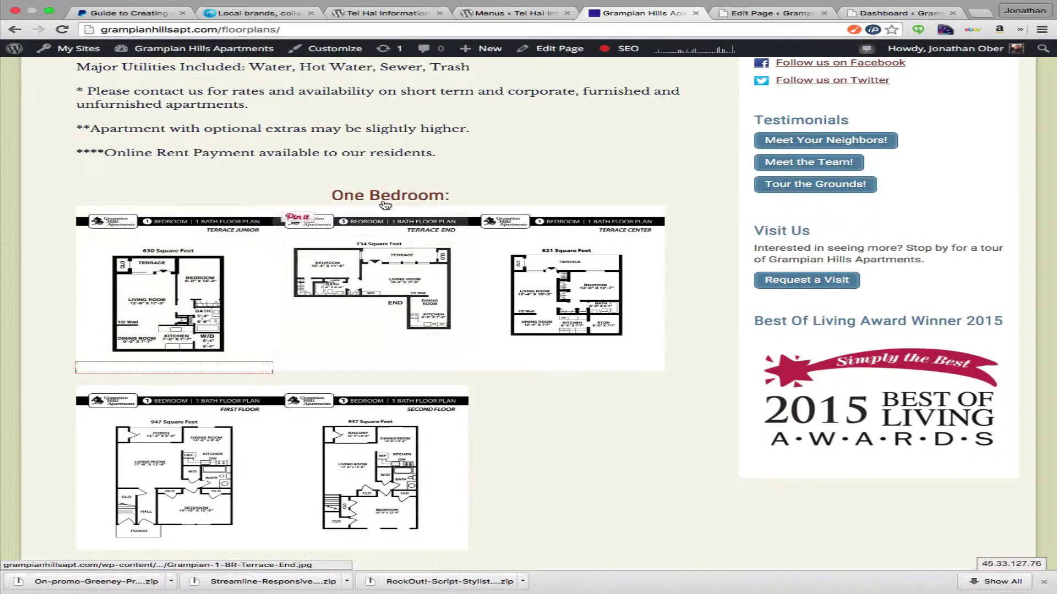
click(740, 17)
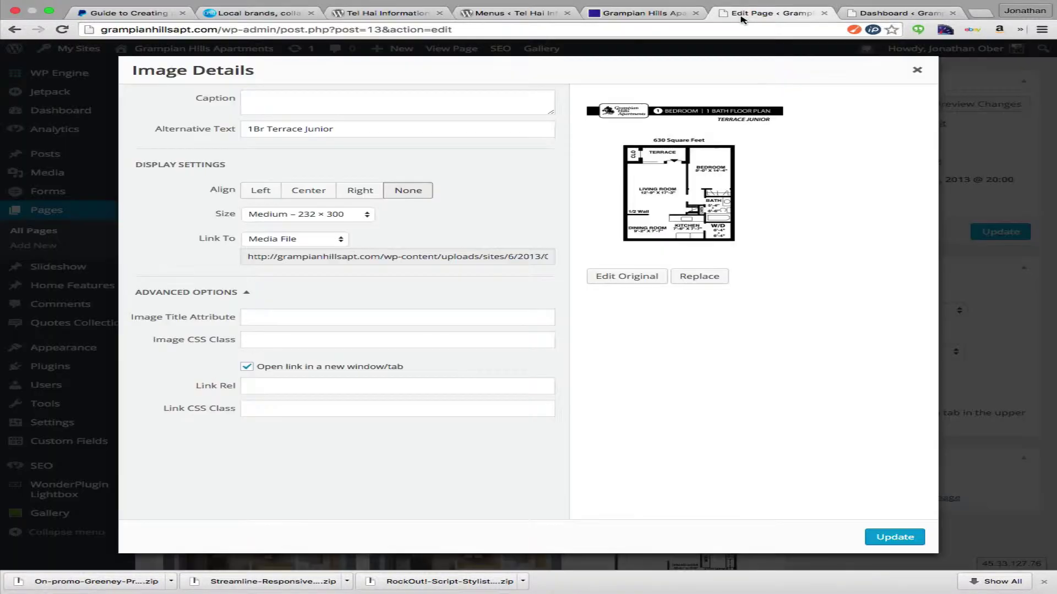
click(917, 70)
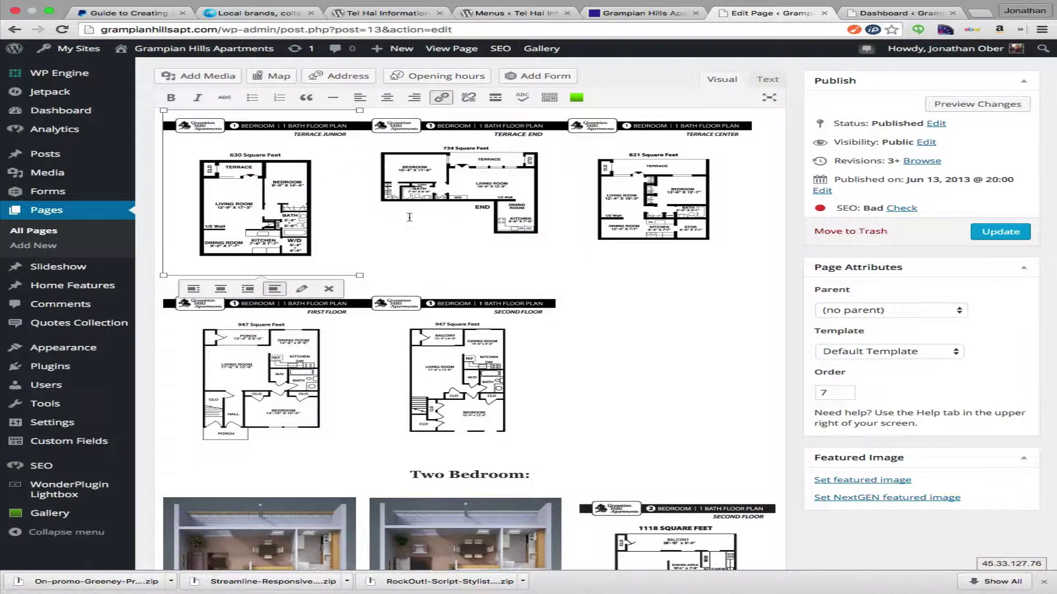
scroll(409, 217, up, 2)
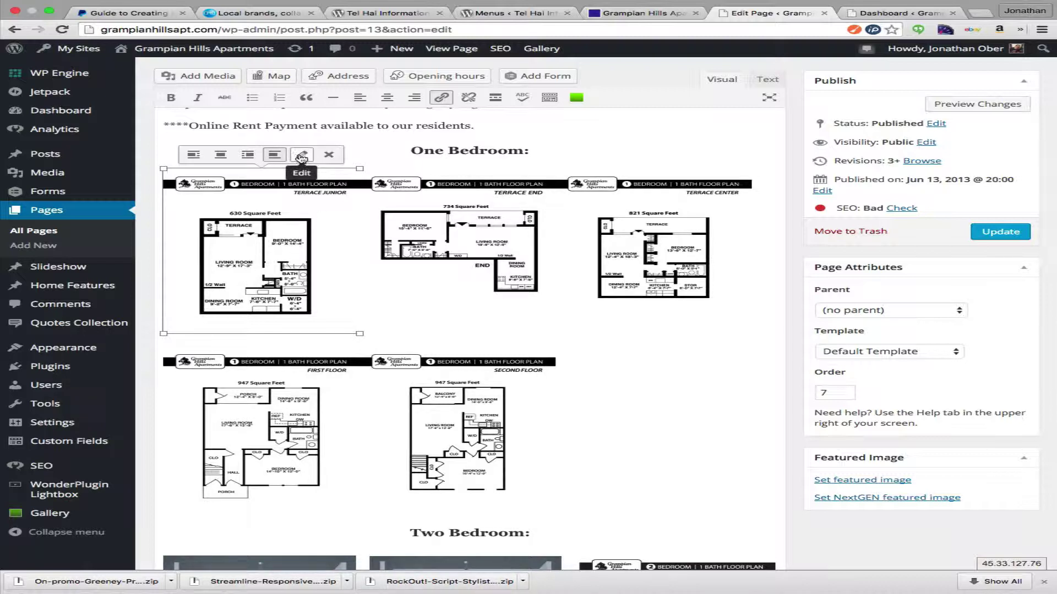
click(418, 242)
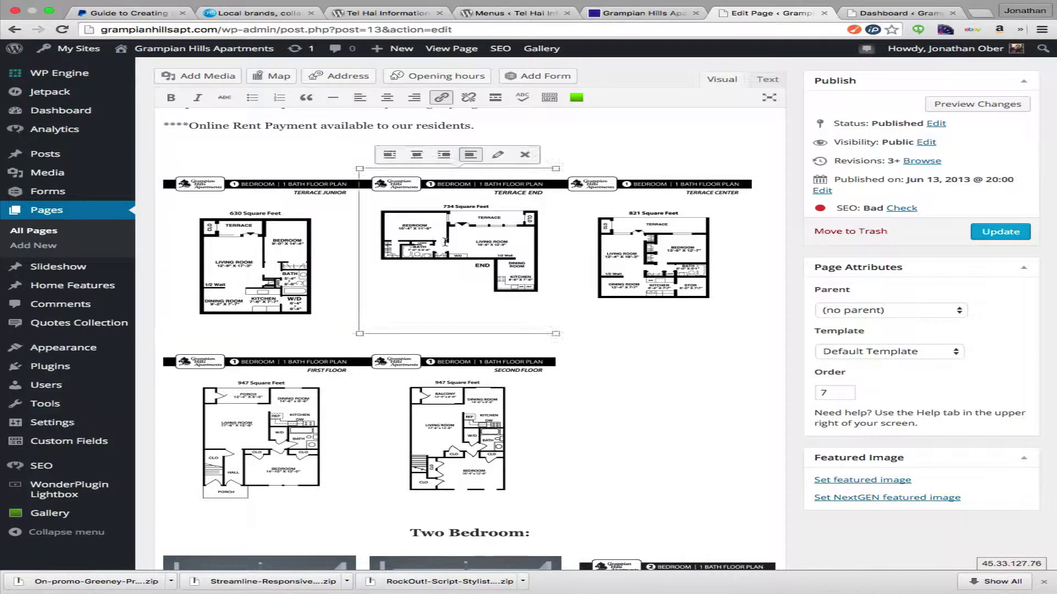
click(330, 238)
Open the Terrace Junior image details and keep Link To as Media File
click(301, 155)
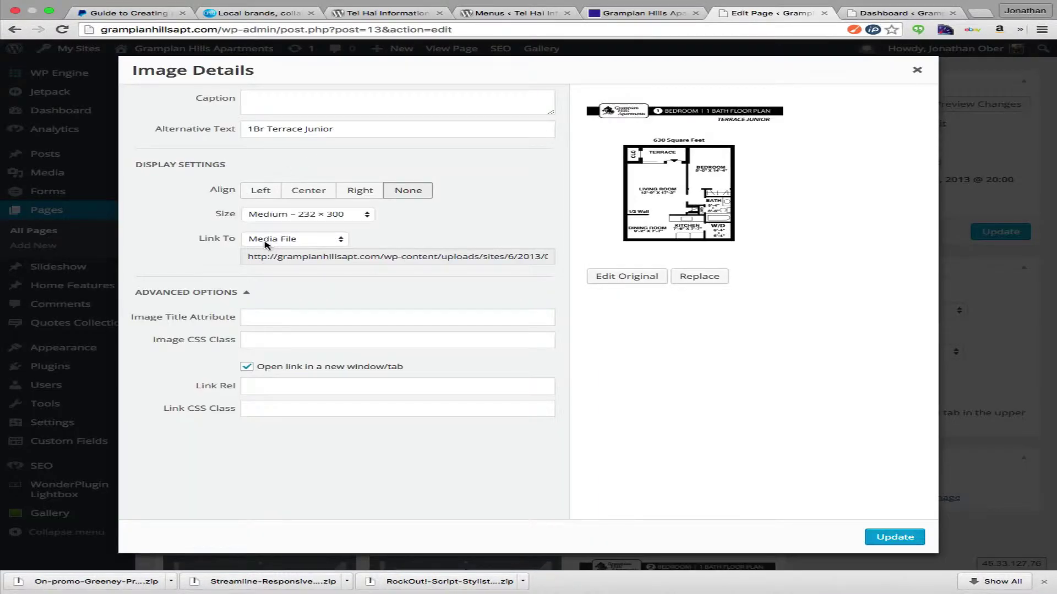
click(281, 242)
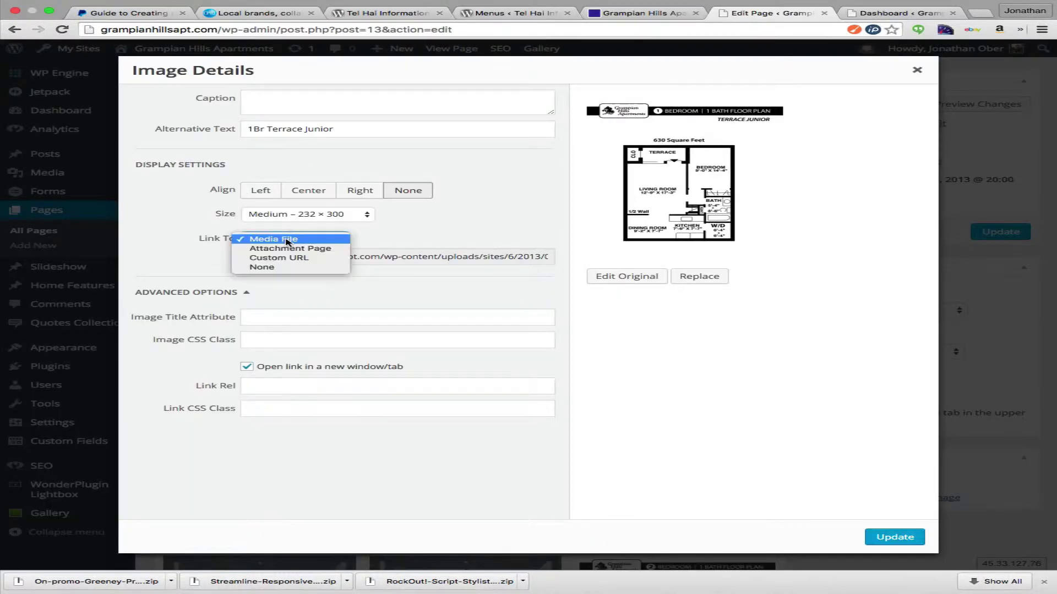
click(217, 251)
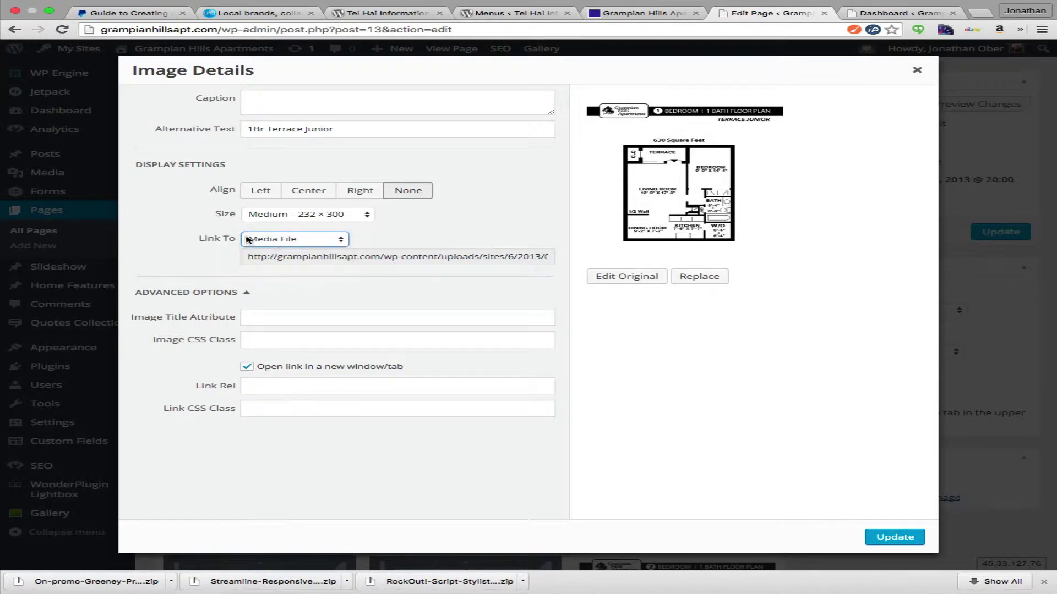
click(263, 241)
click(273, 242)
Paste a value into Link Rel, then clear the incorrect rel text
click(266, 345)
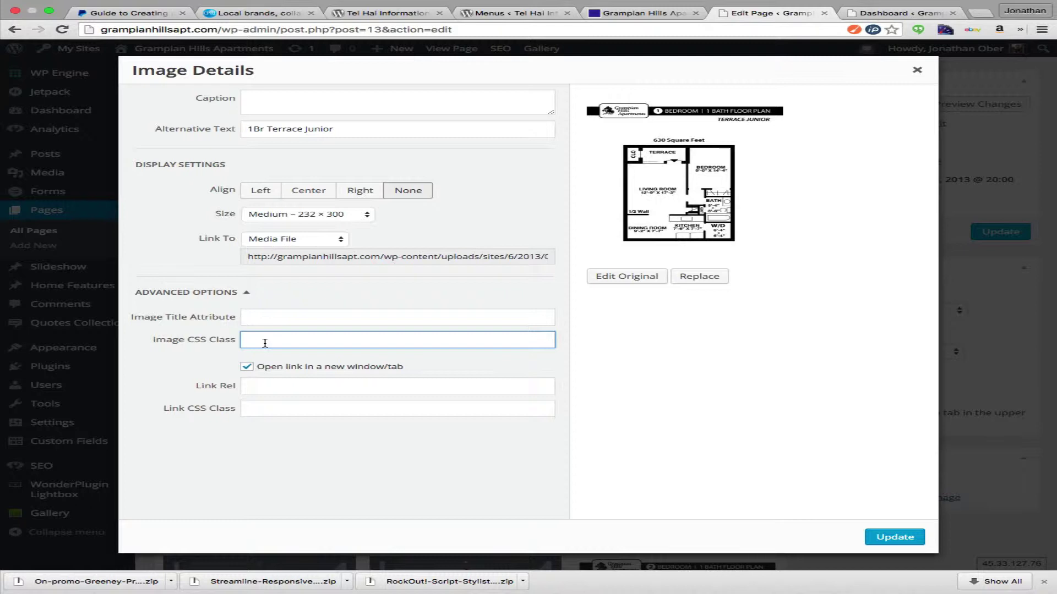
click(259, 391)
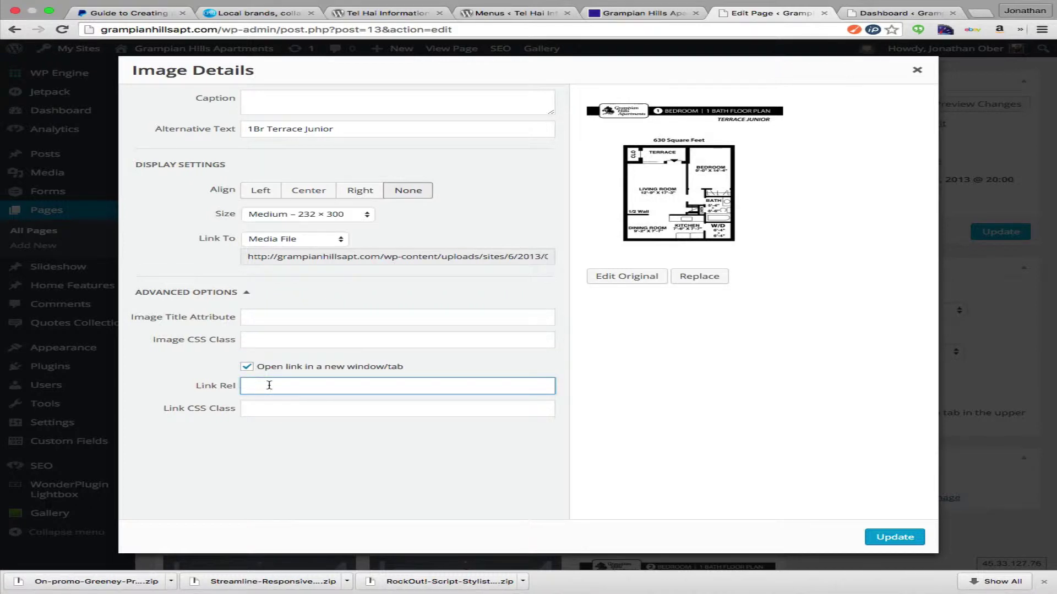
text(rel="3bedroom")
key(ctrl+a)
click(264, 386)
key(ctrl+a)
key(BackSpace)
Enter modal as the link CSS class, with rel 1bedroom, and apply the update
click(273, 405)
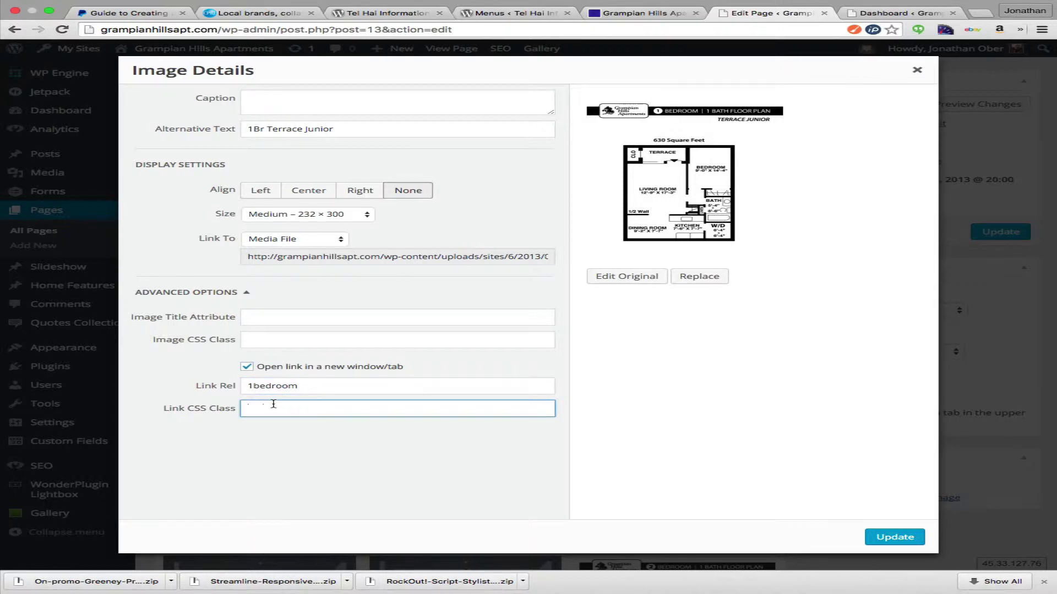
text(modal)
click(268, 391)
double_click(267, 389)
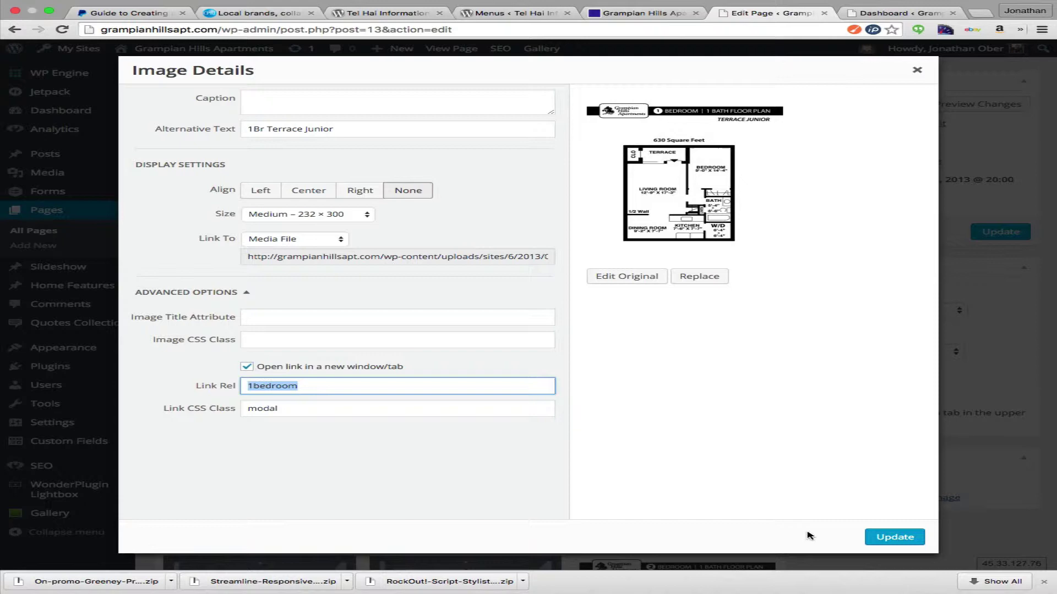
click(895, 537)
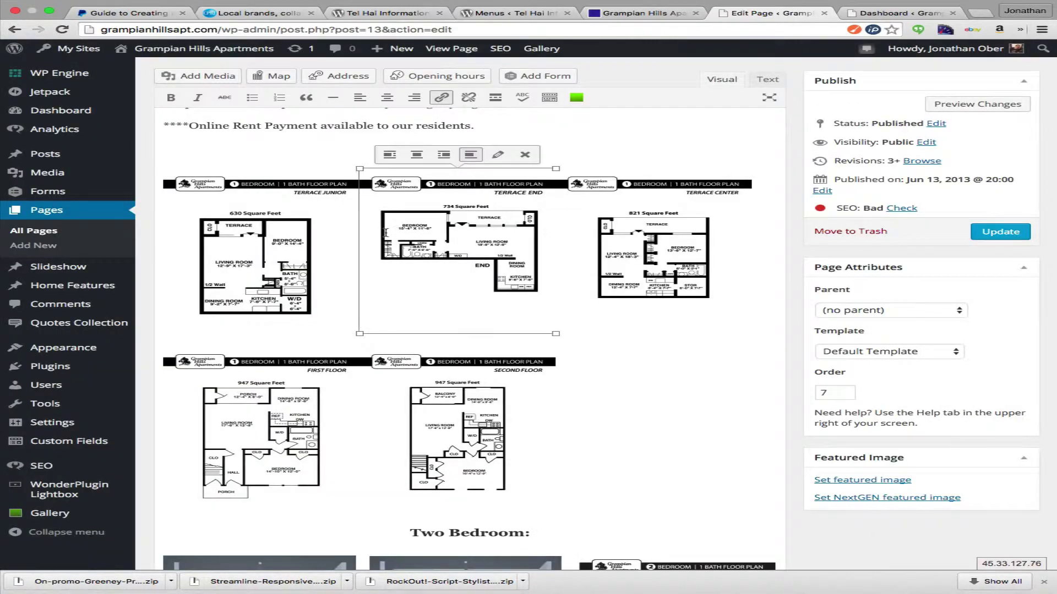
Give the Terrace End plan link rel 1bedroom and class modal, then edit Terrace Center's image
click(497, 155)
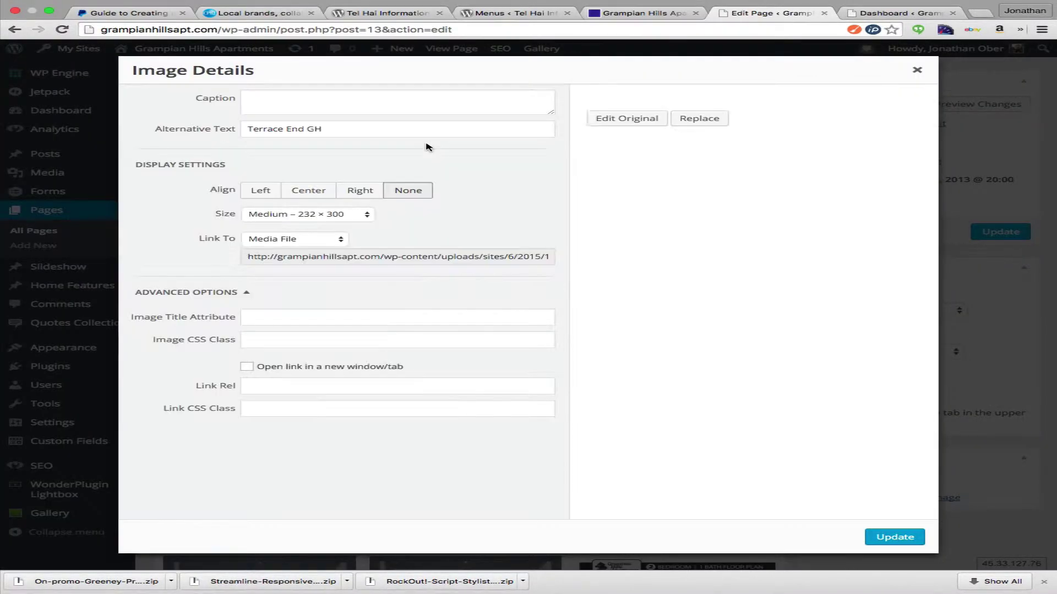
click(273, 387)
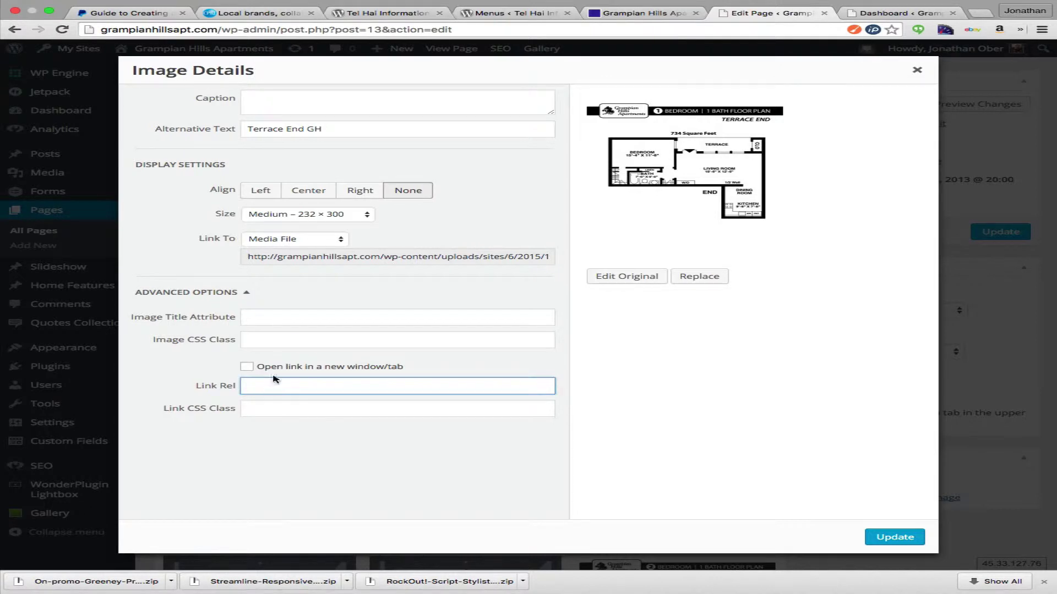
text(1bedroom)
click(264, 406)
text(modal)
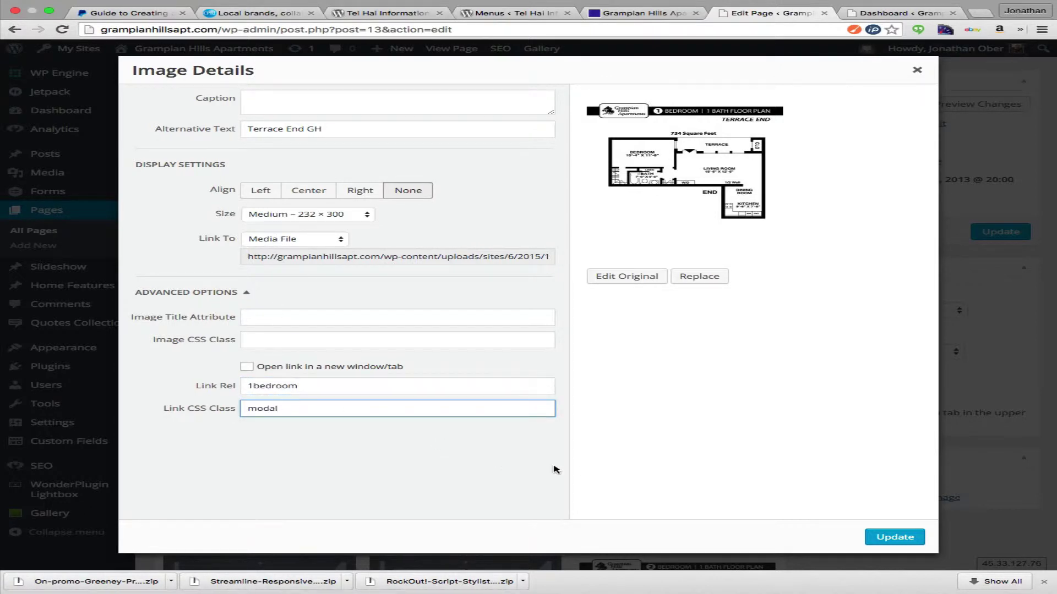
click(891, 536)
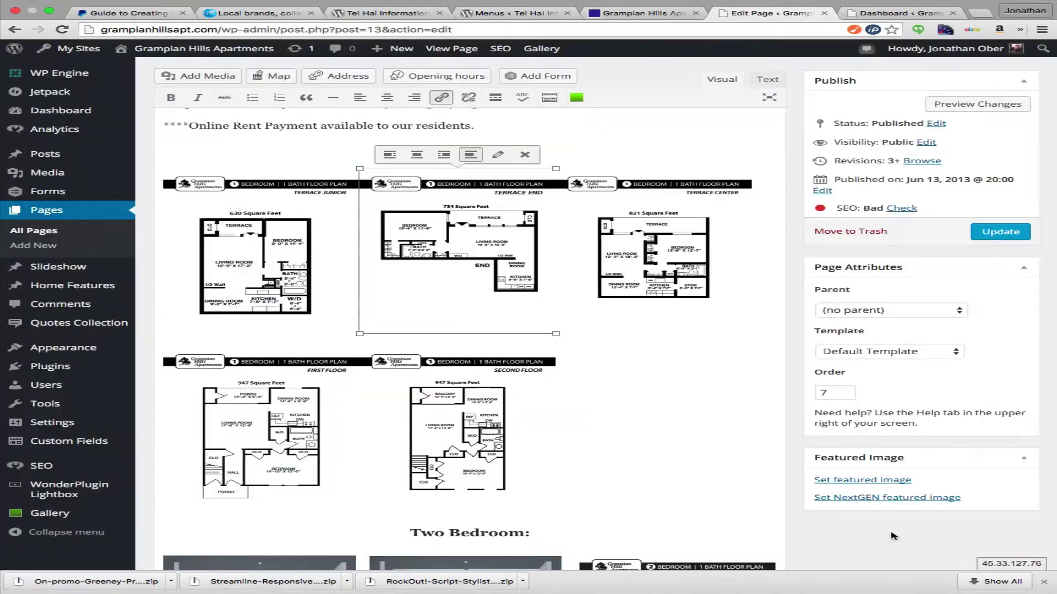
click(578, 299)
click(694, 155)
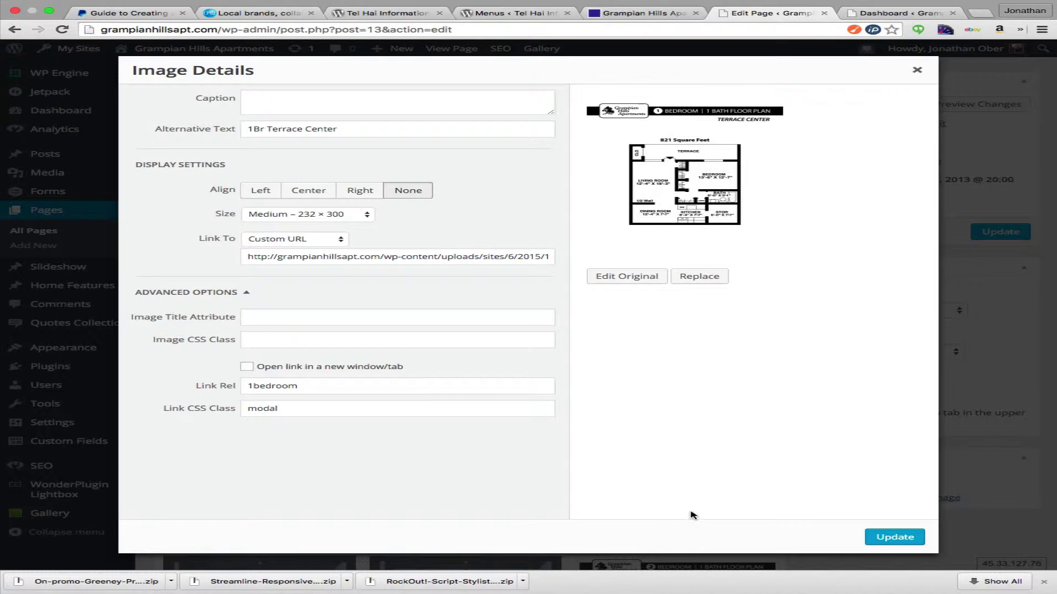
Apply Terrace Center's settings and set the First Floor plan's link rel to 1bedroom
click(895, 537)
click(232, 428)
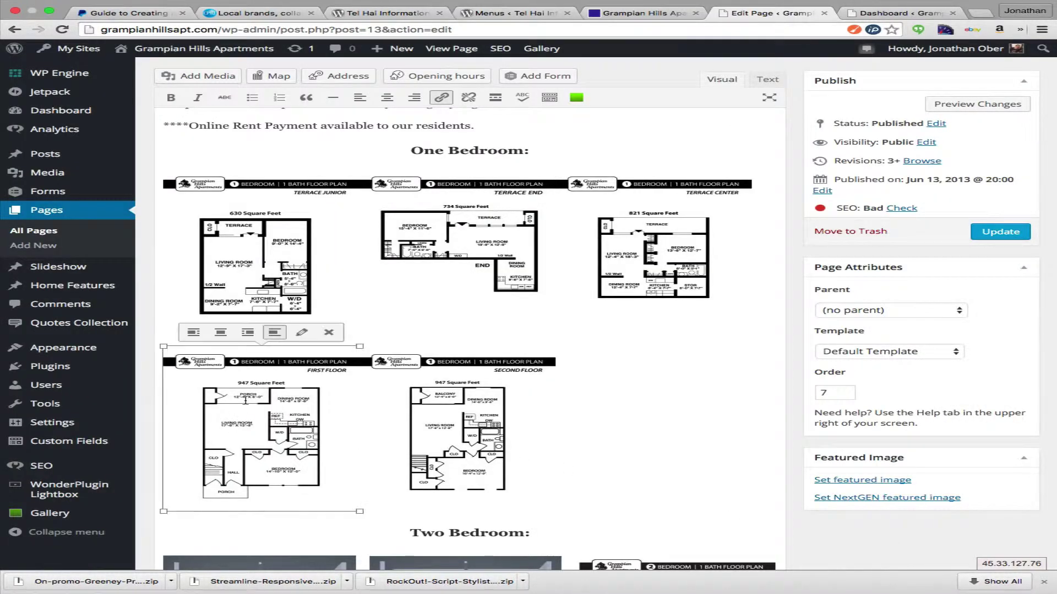
click(303, 330)
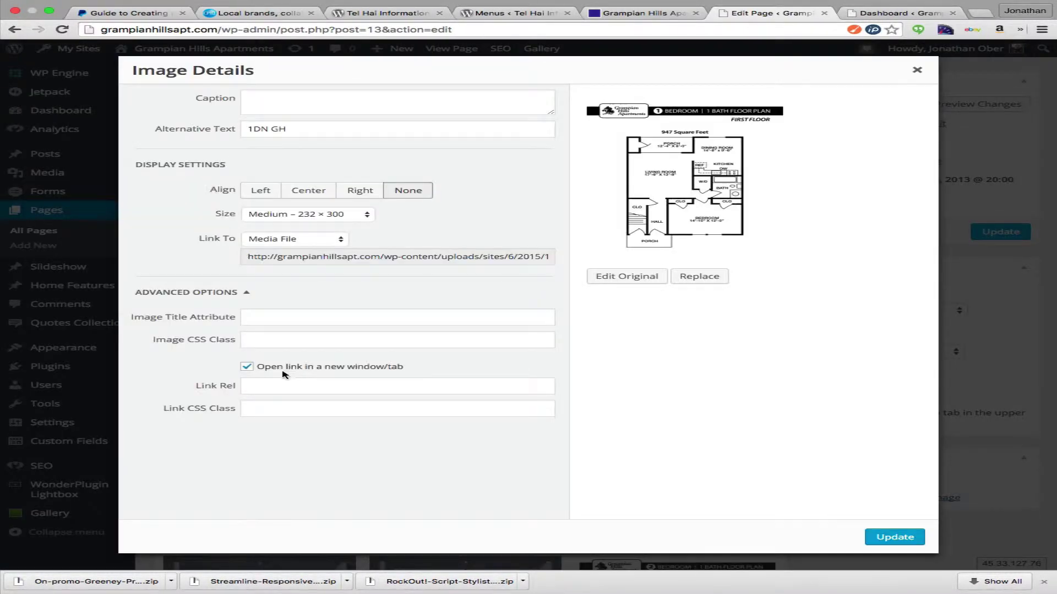
click(267, 386)
text(1bedroom)
key(Tab)
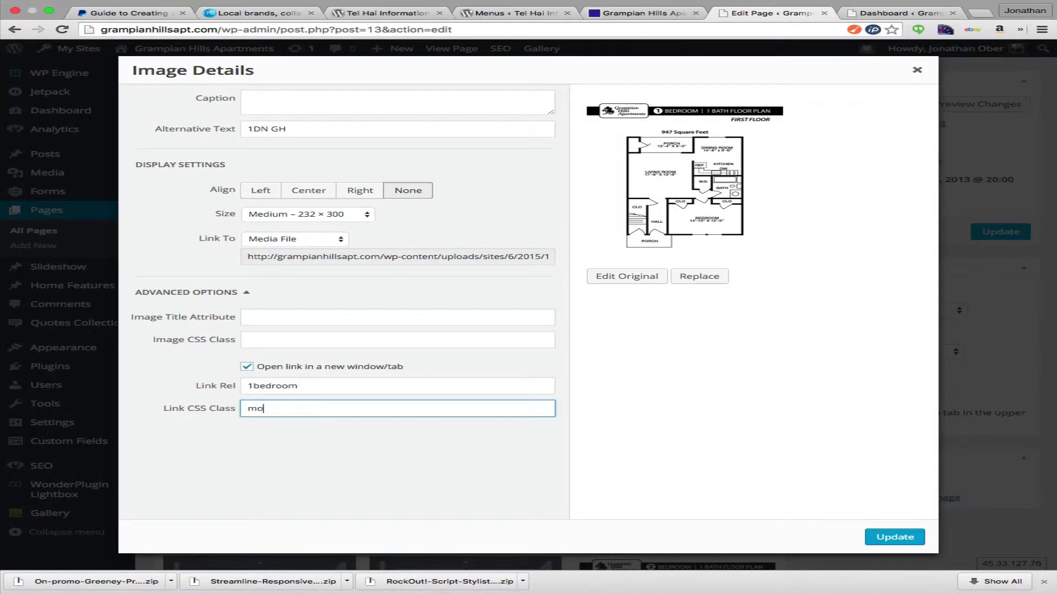
Apply First Floor's settings and update the second-floor One Bedroom plan's link settings
click(895, 537)
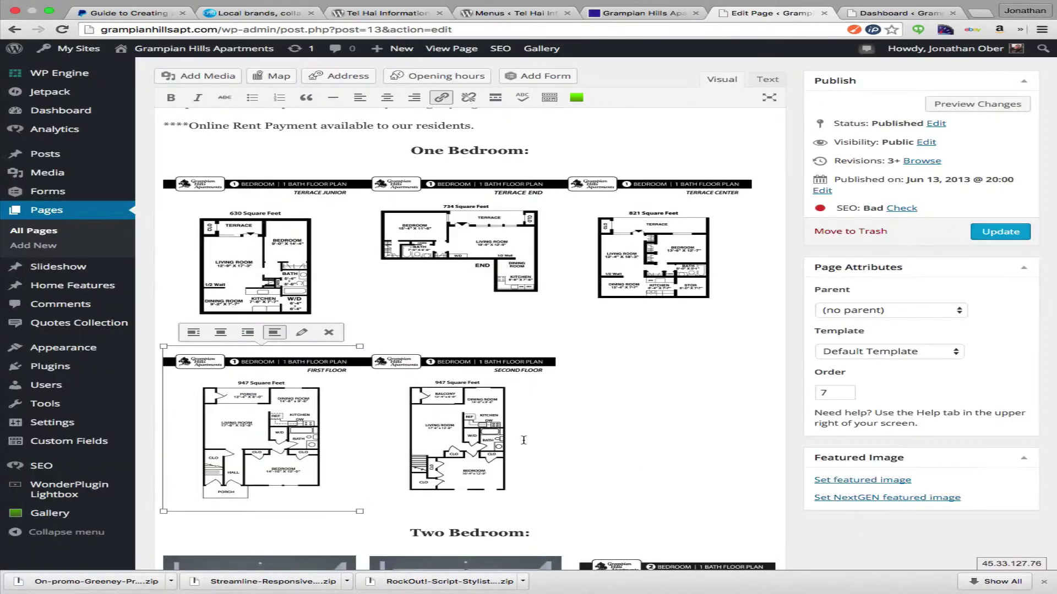
click(496, 363)
click(498, 332)
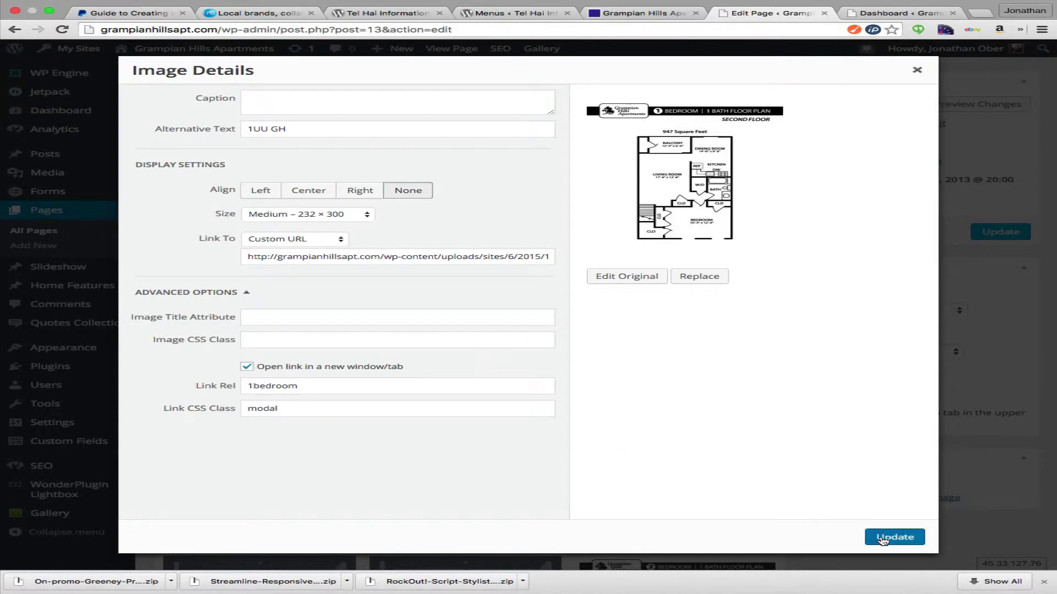
click(882, 537)
right_click(883, 534)
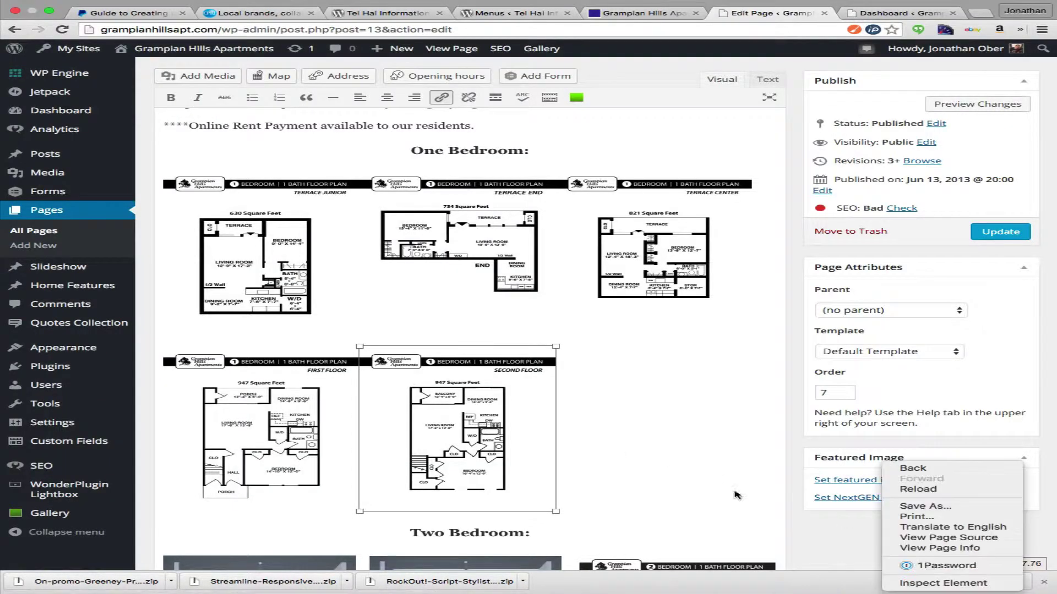
Link the first Two Bedroom image to its media file and update it
click(664, 488)
scroll(649, 463, down, 10)
click(242, 266)
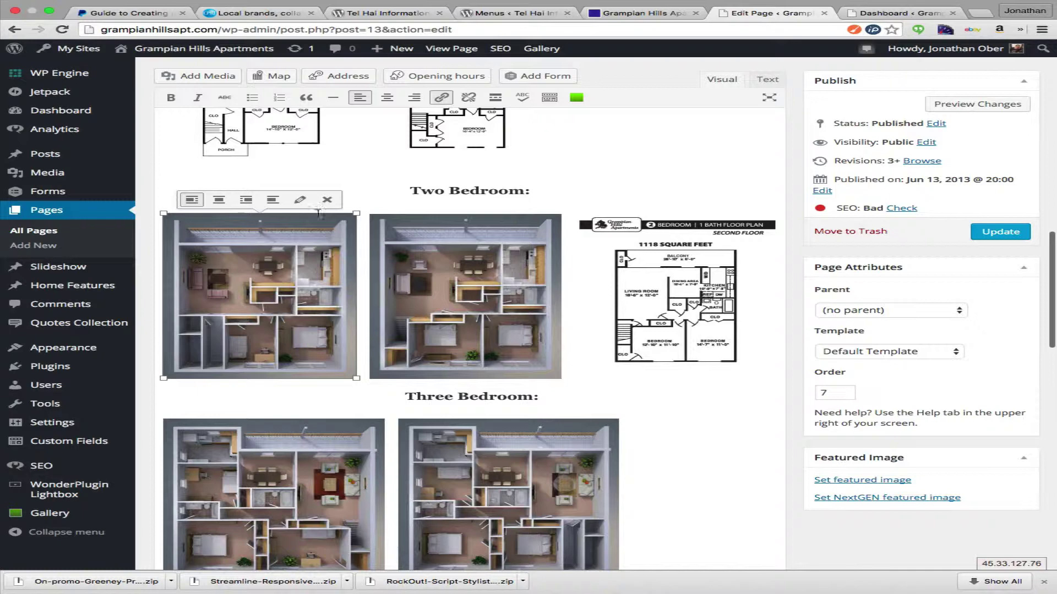
click(300, 199)
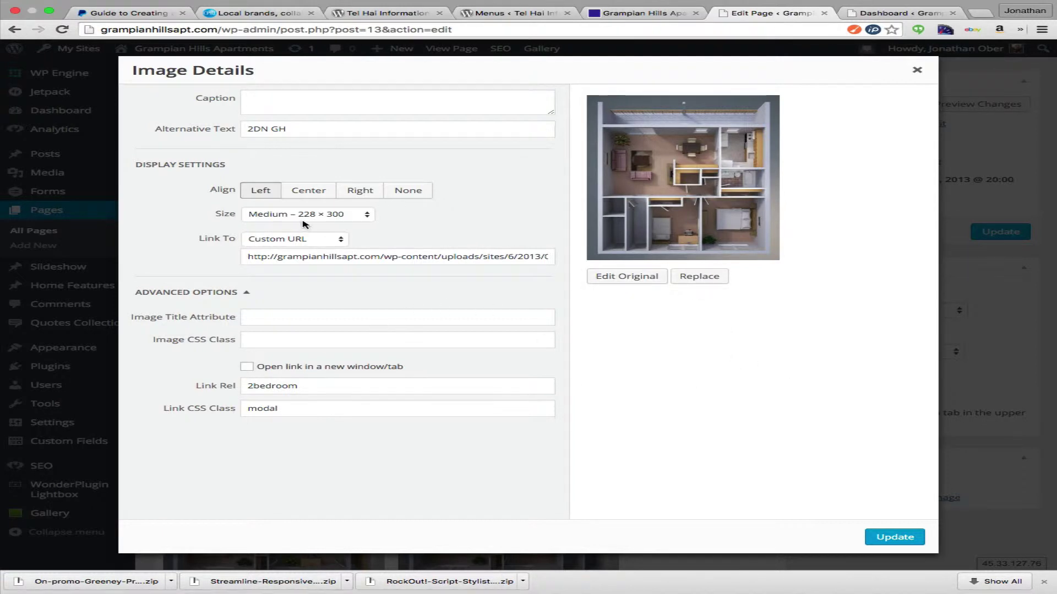
click(286, 239)
click(274, 220)
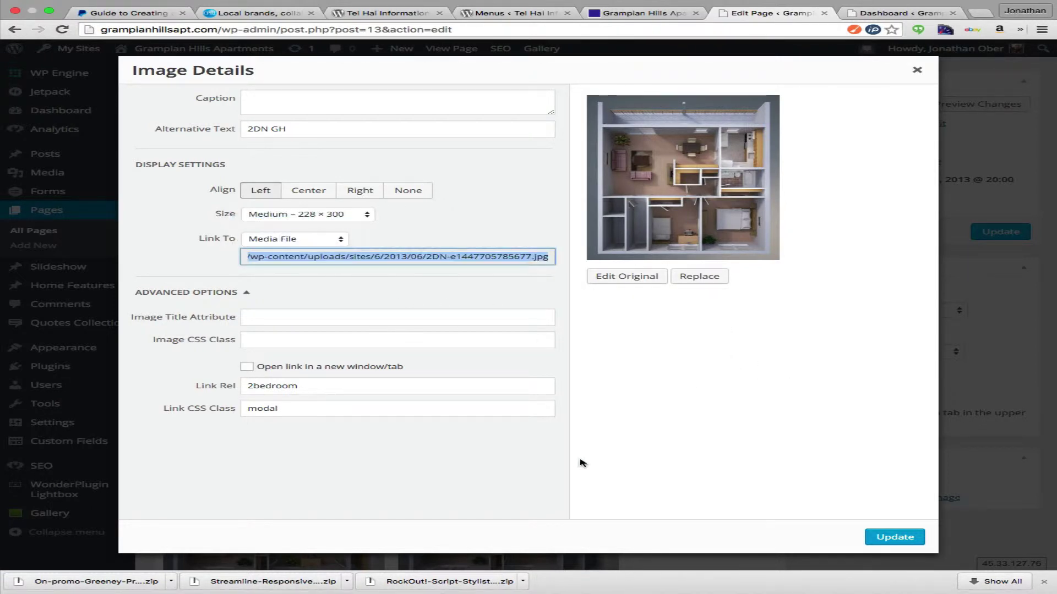
click(892, 538)
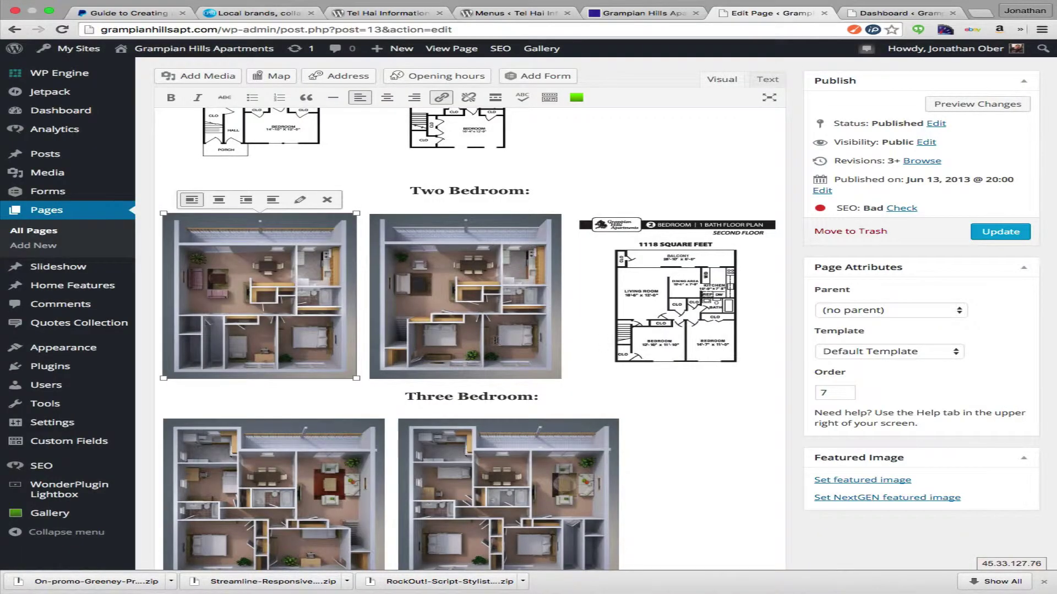
Link the middle Two Bedroom image to its media file with rel 1bedroom
click(495, 341)
click(506, 199)
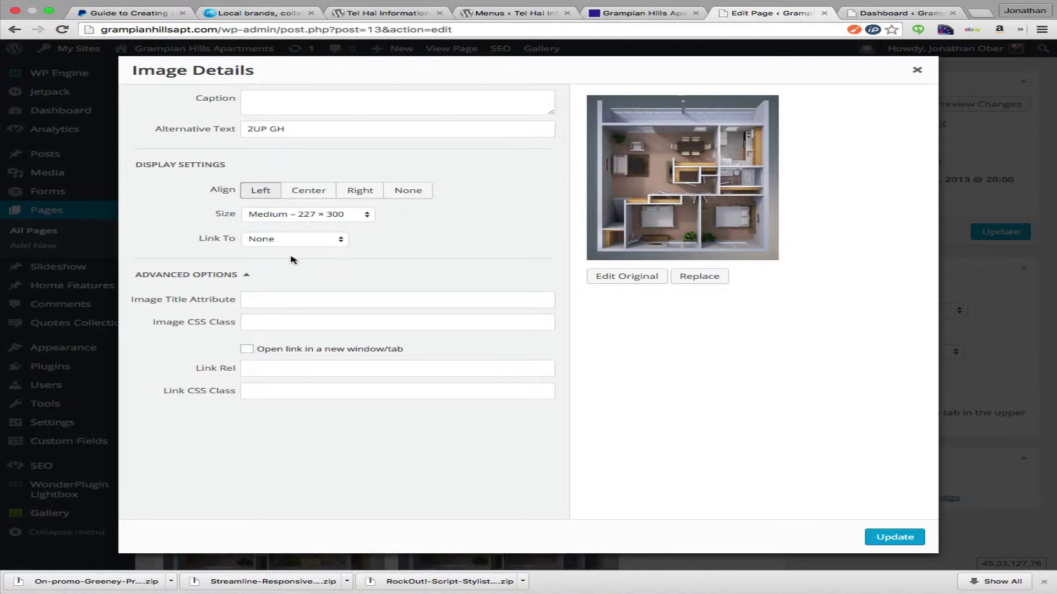
click(302, 238)
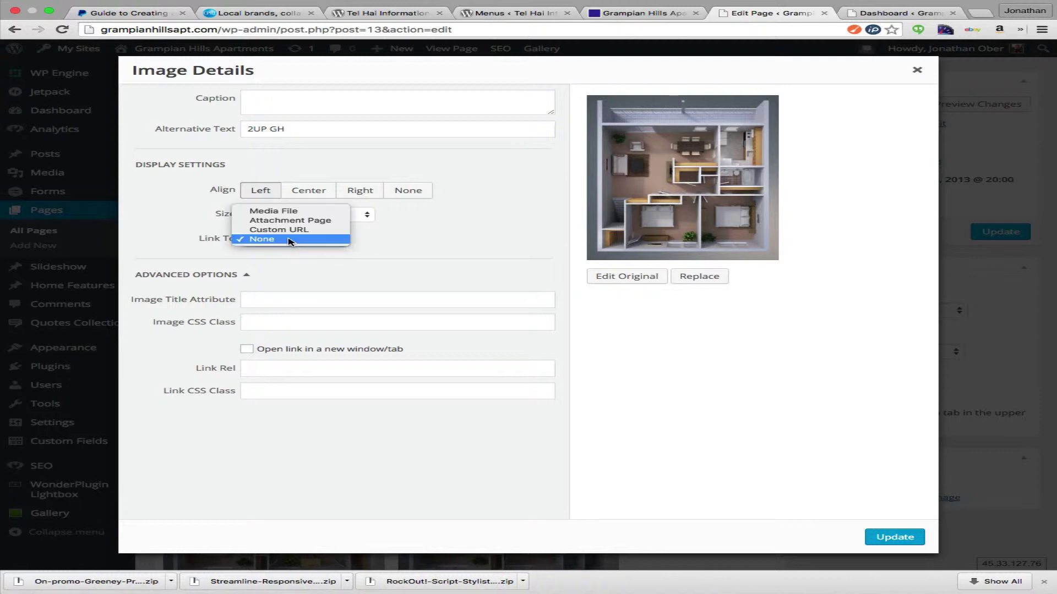
click(273, 213)
click(259, 382)
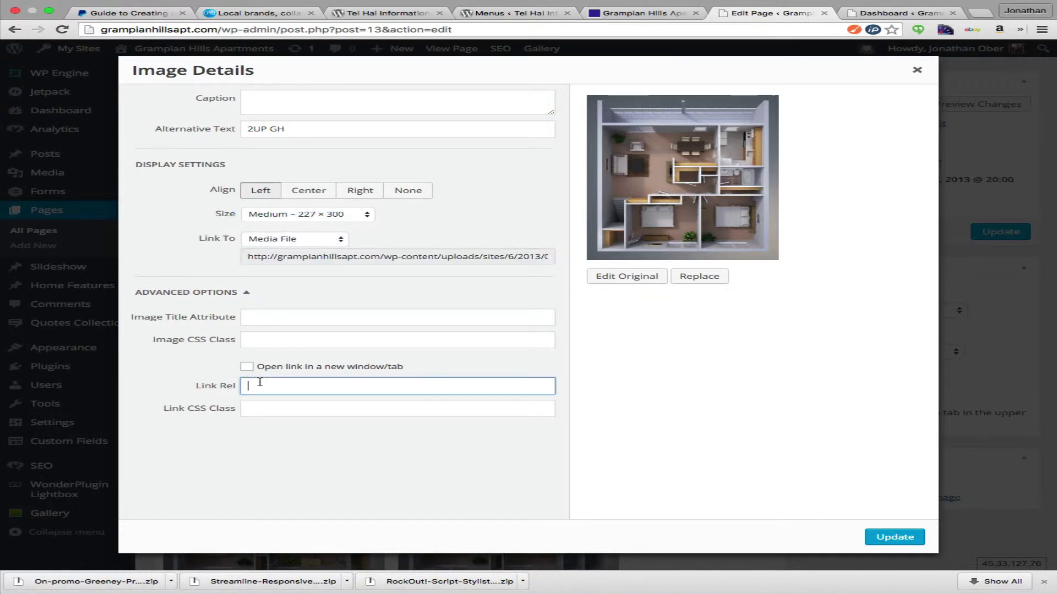
text(1bedroom)
key(Tab)
text(modal)
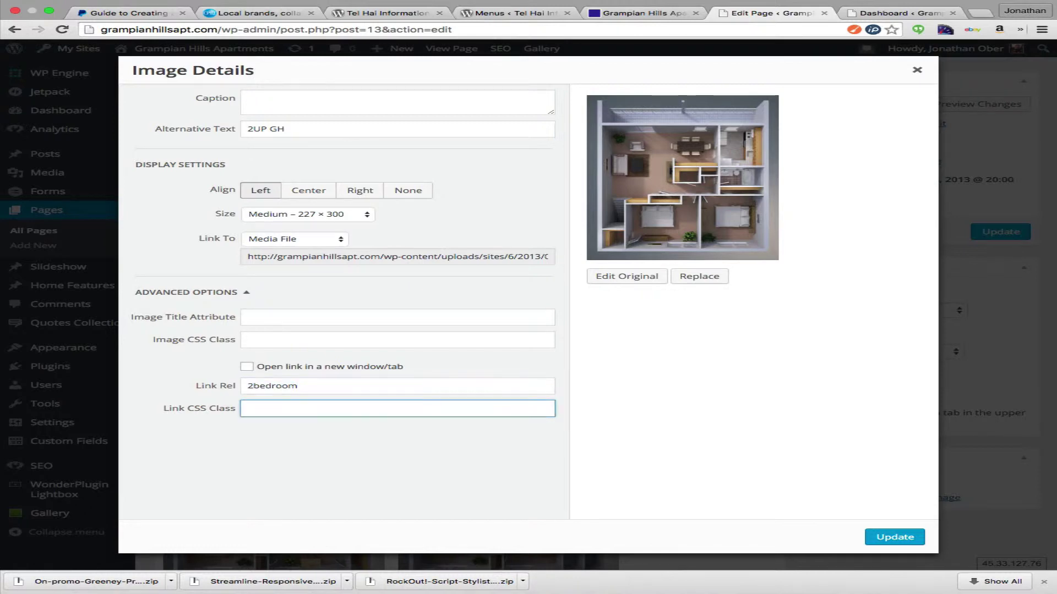
click(894, 537)
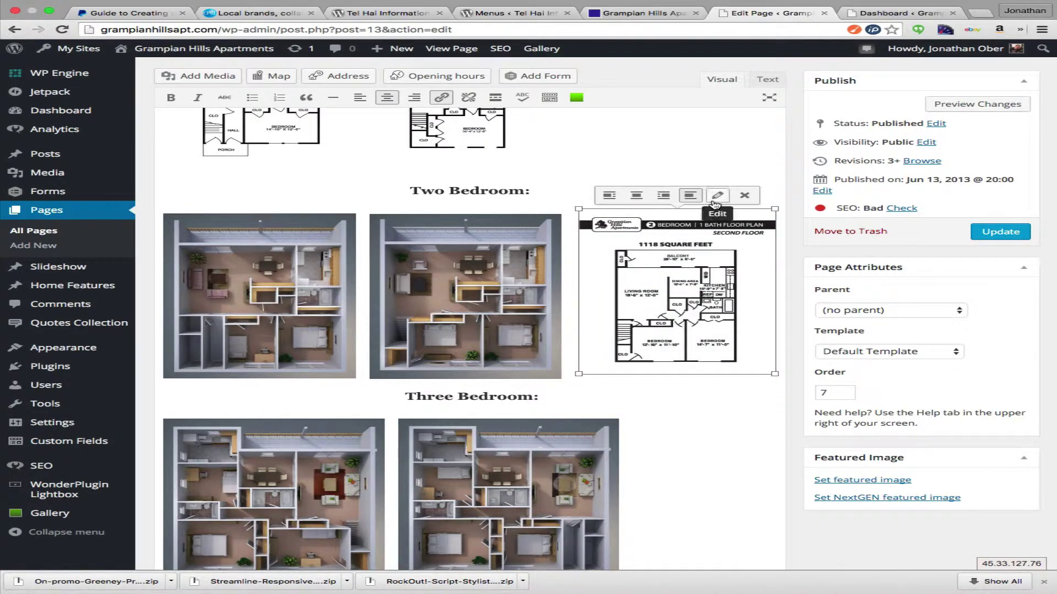
Set the third Two Bedroom plan's link rel to 2bedroom and update it
click(717, 195)
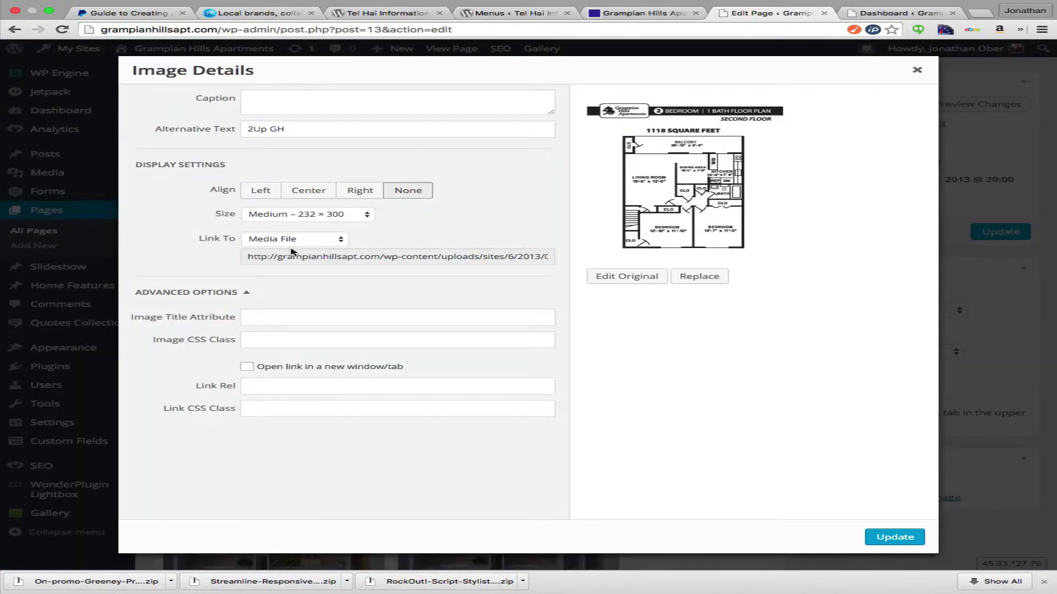
click(260, 383)
text(2bedroom)
key(Tab)
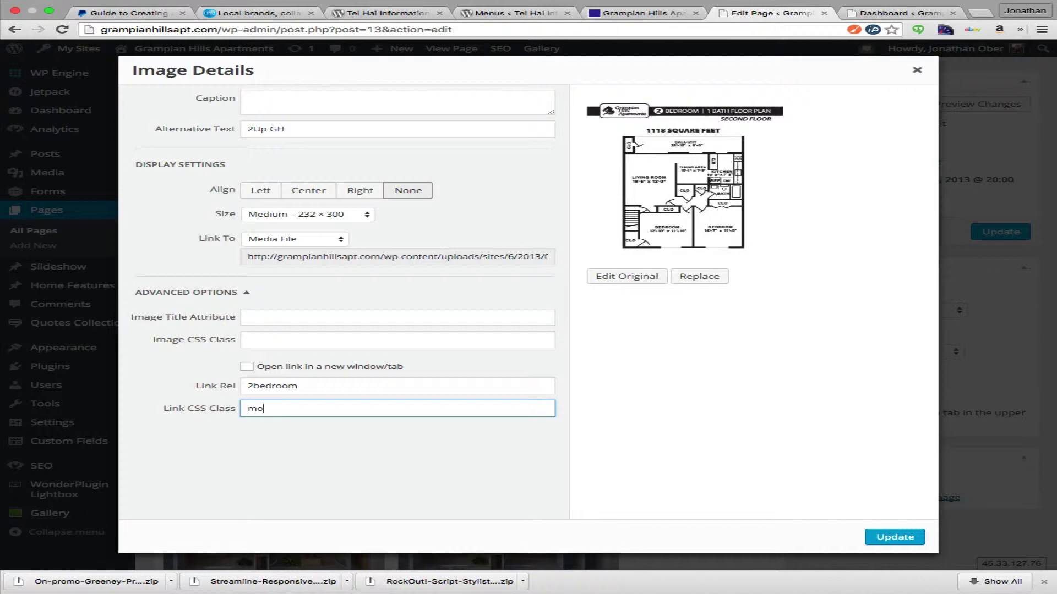
click(895, 537)
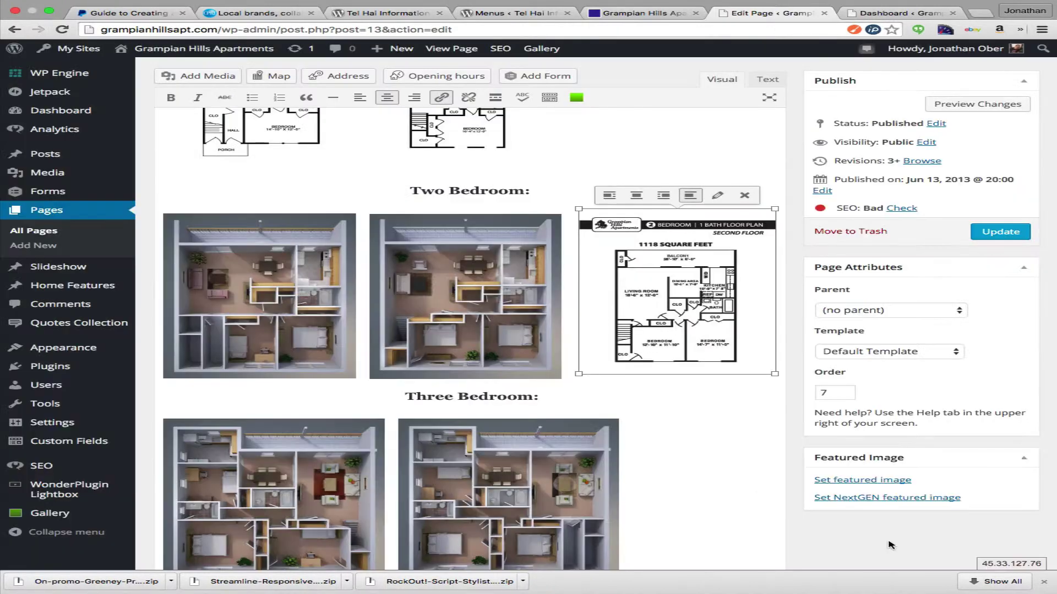
Confirm the link settings on the first two Three Bedroom images
scroll(330, 325, down, 5)
click(331, 325)
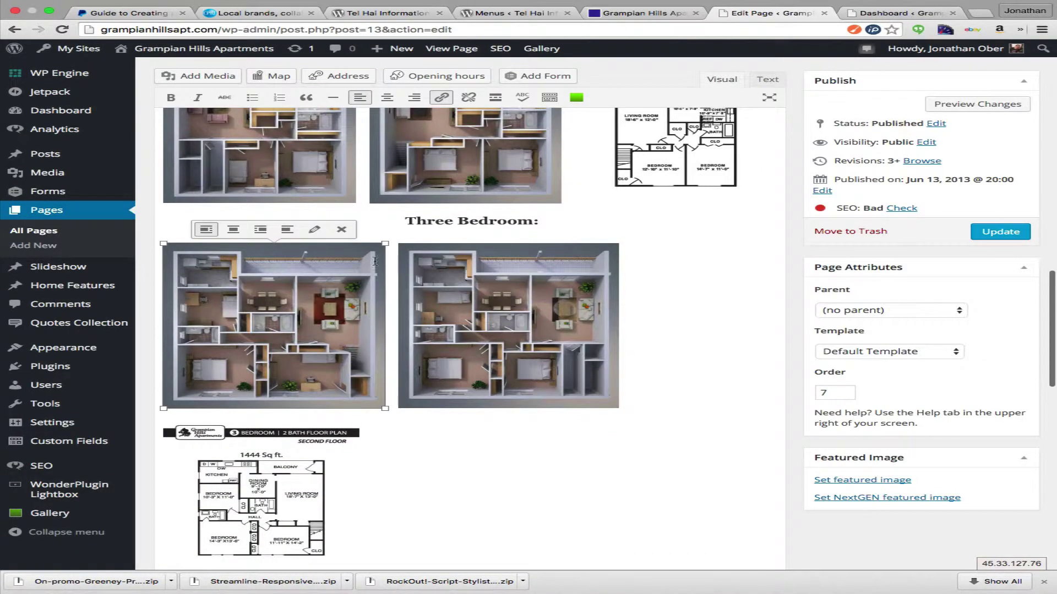
click(313, 230)
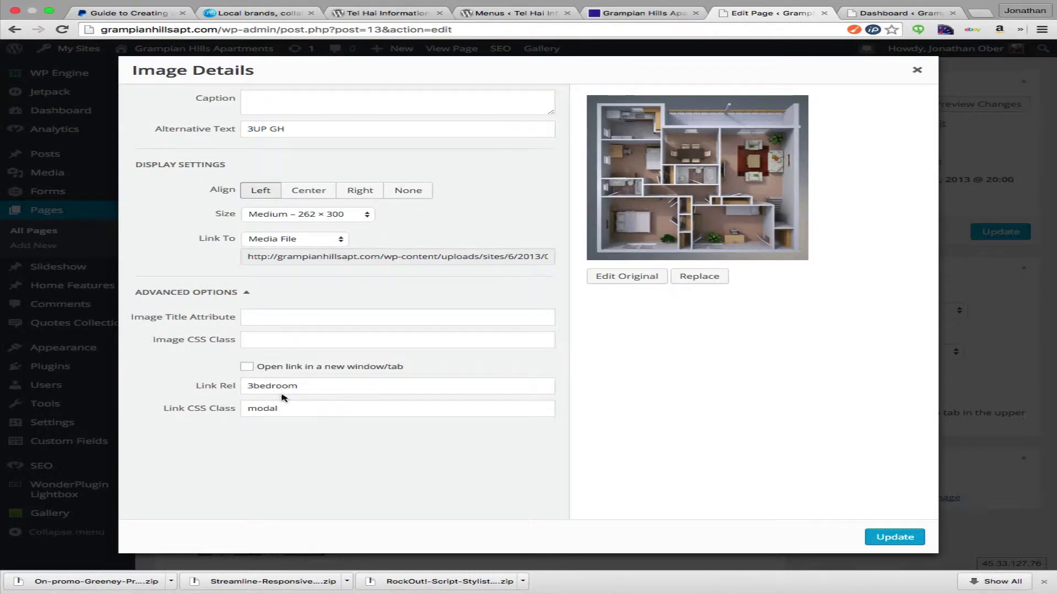
click(863, 539)
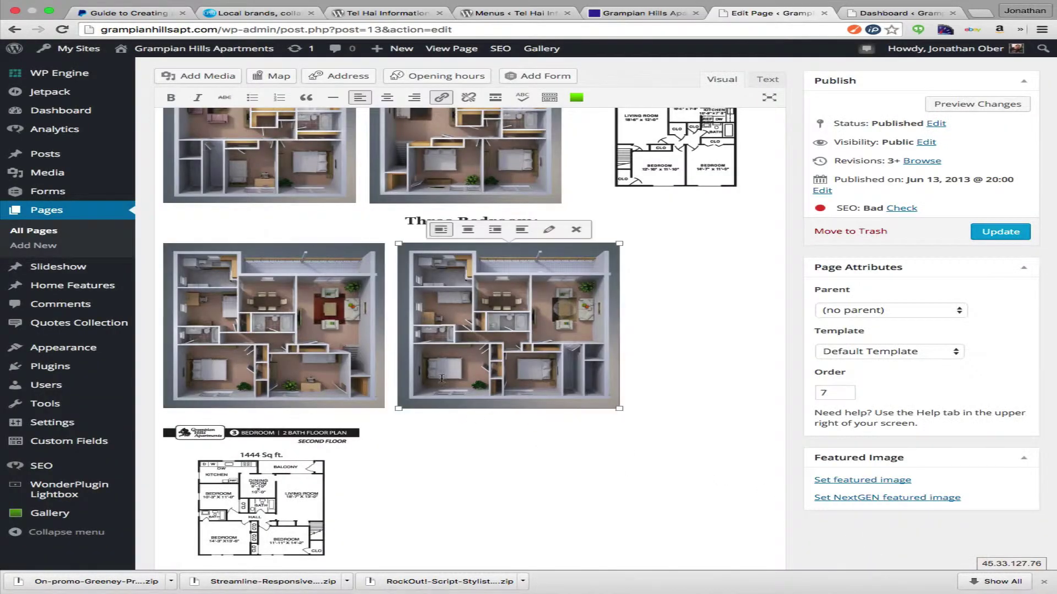
click(549, 230)
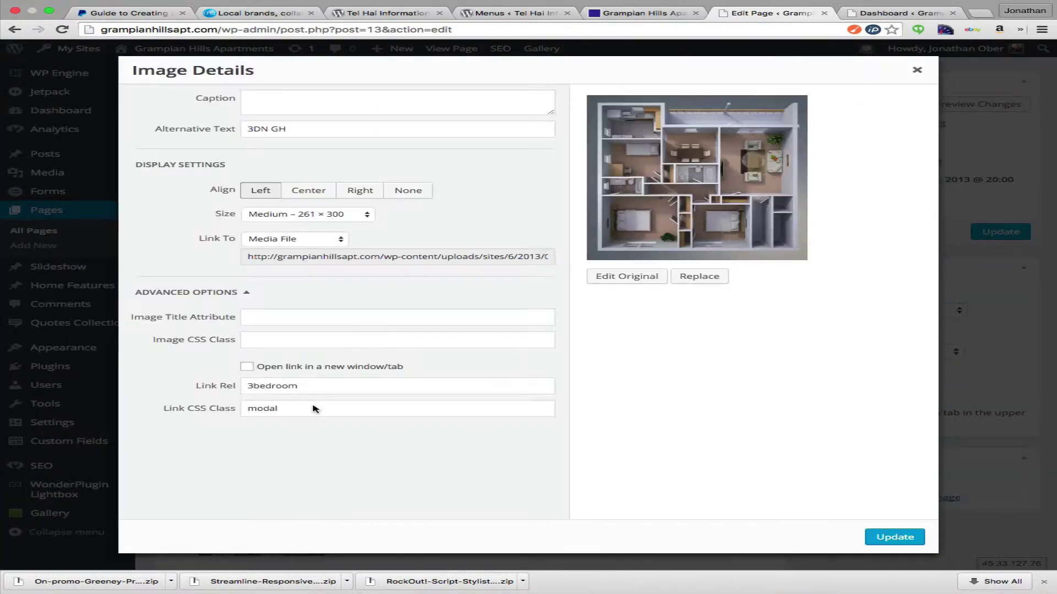
click(865, 538)
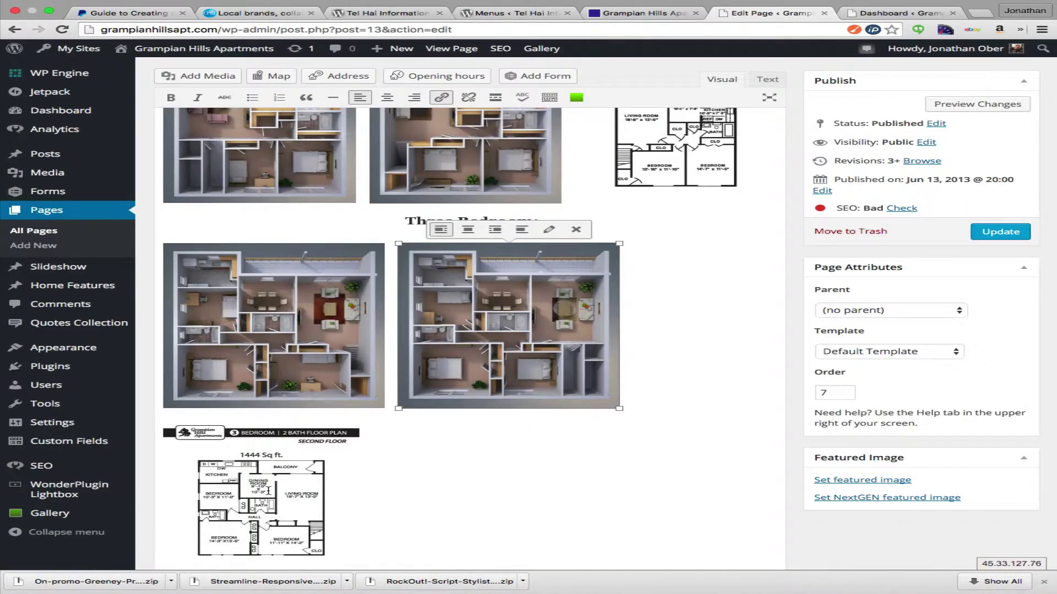
Confirm the third Three Bedroom plan's settings, save the page, and go to the live floorplans tab
click(269, 491)
click(306, 400)
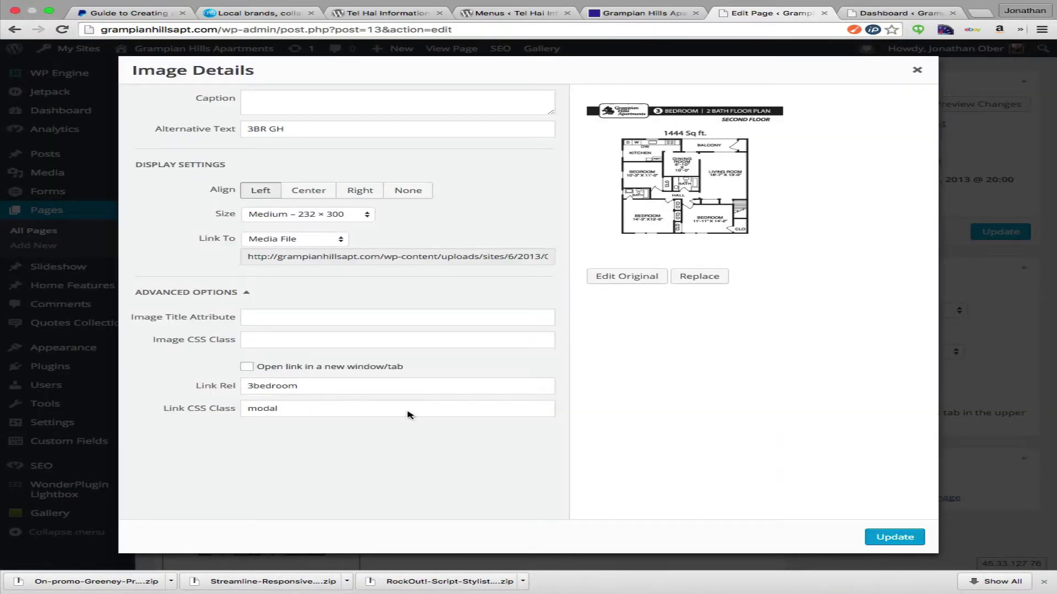
click(894, 537)
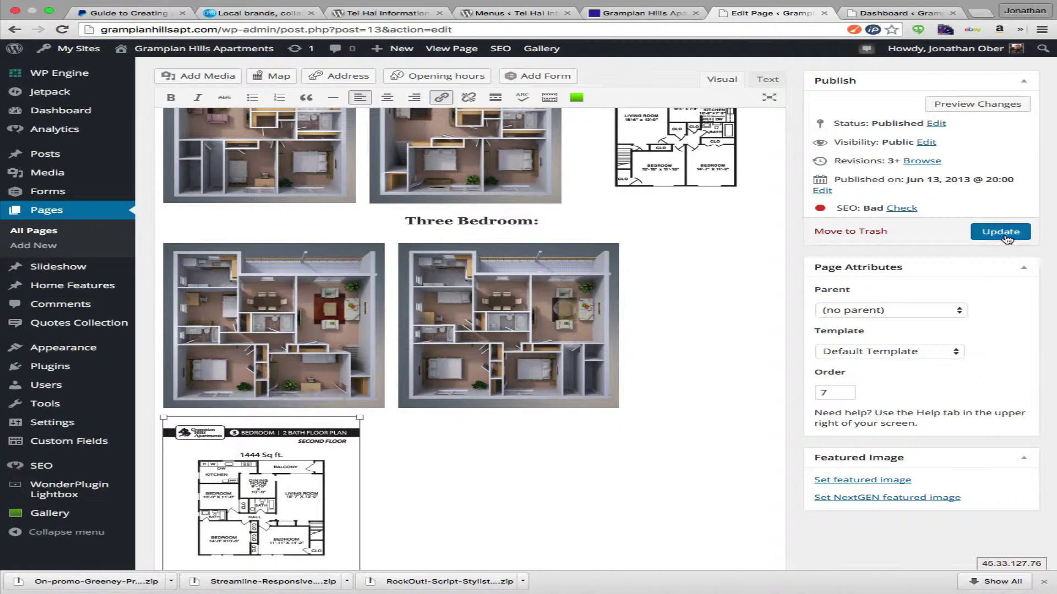
click(1006, 238)
click(633, 12)
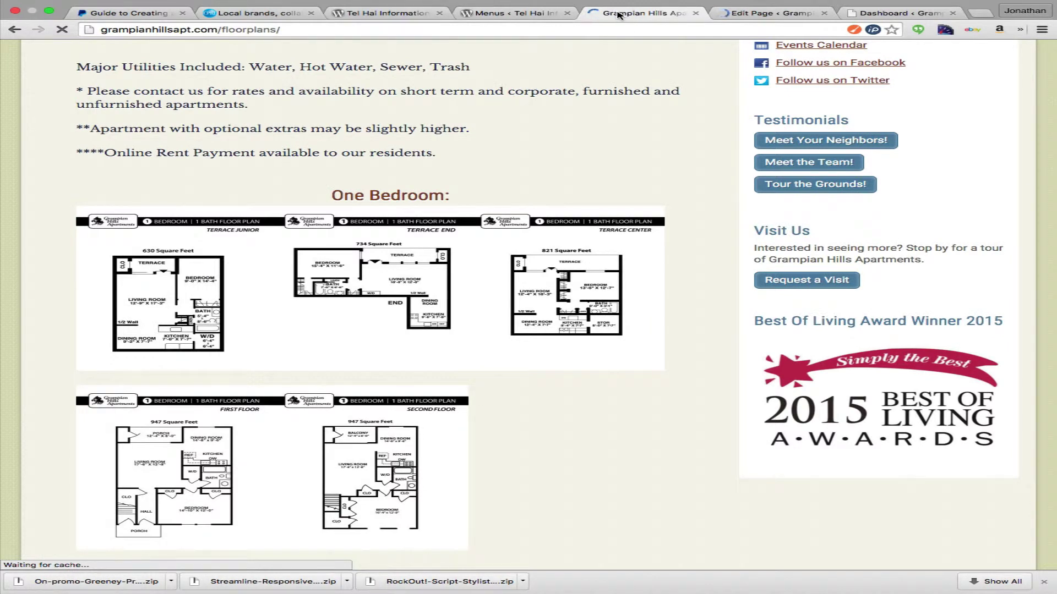
Reload the page and cycle the One Bedroom lightbox through Terrace Junior, Terrace End and First Floor
key(super+r)
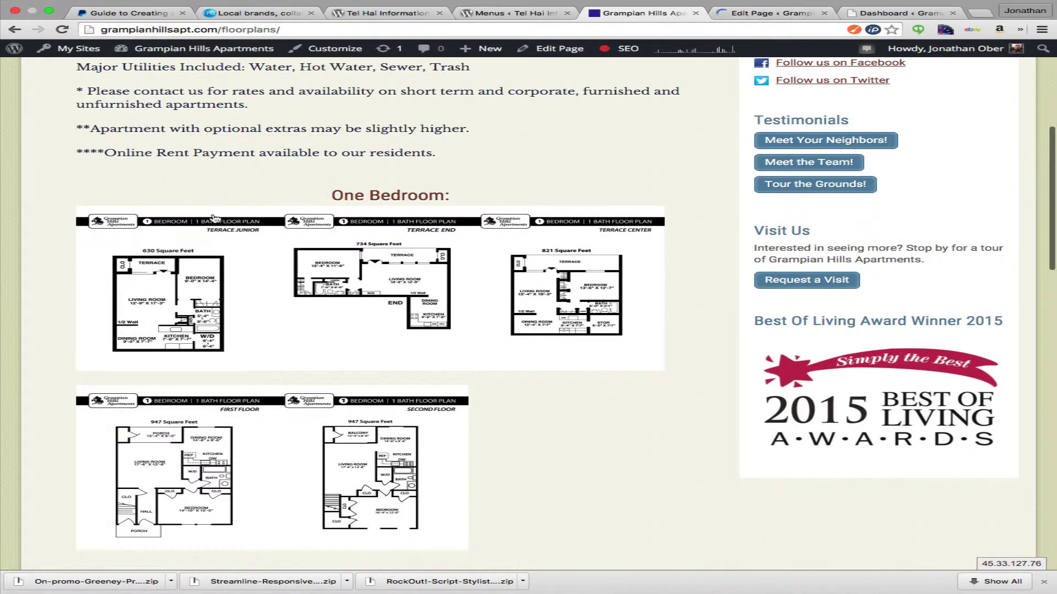
click(189, 275)
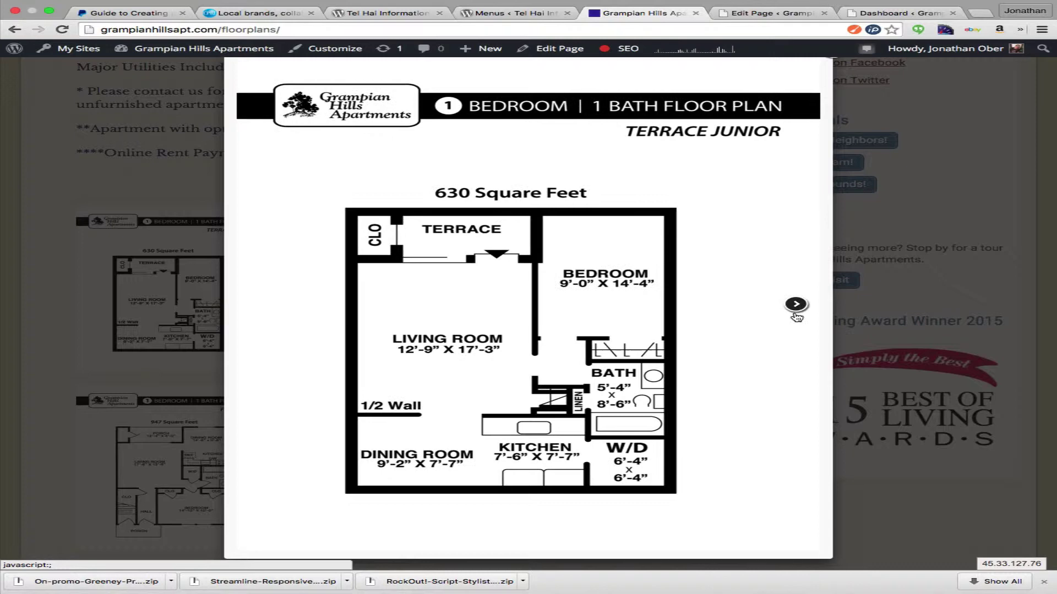
click(796, 308)
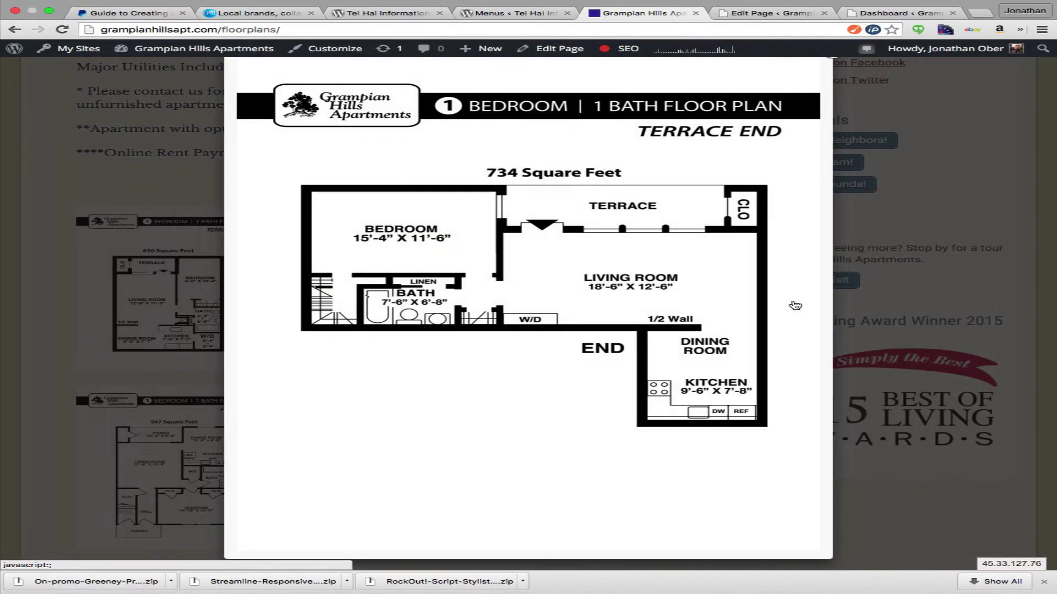
click(795, 305)
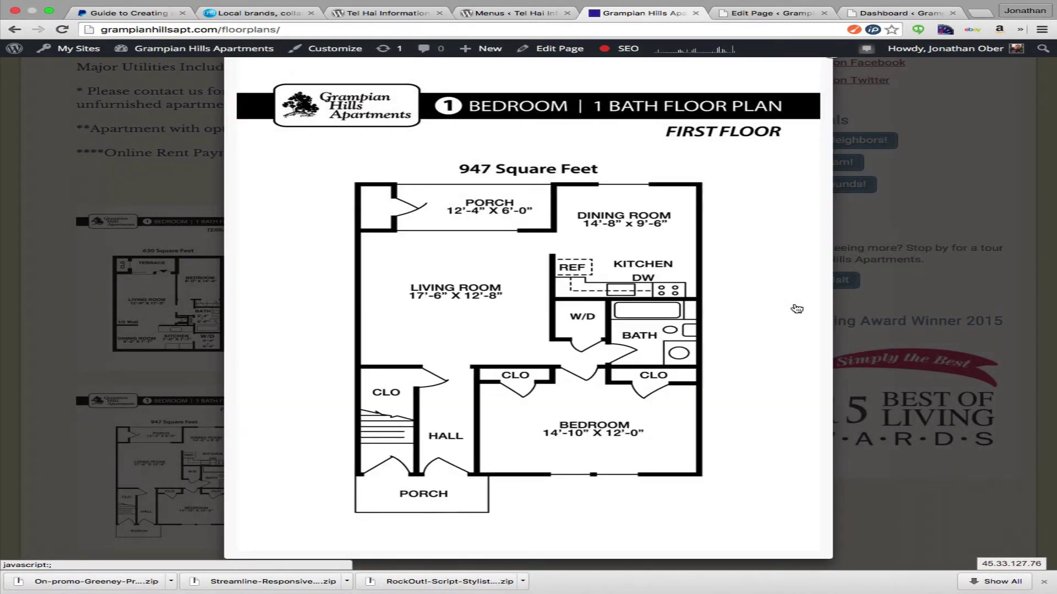
click(796, 306)
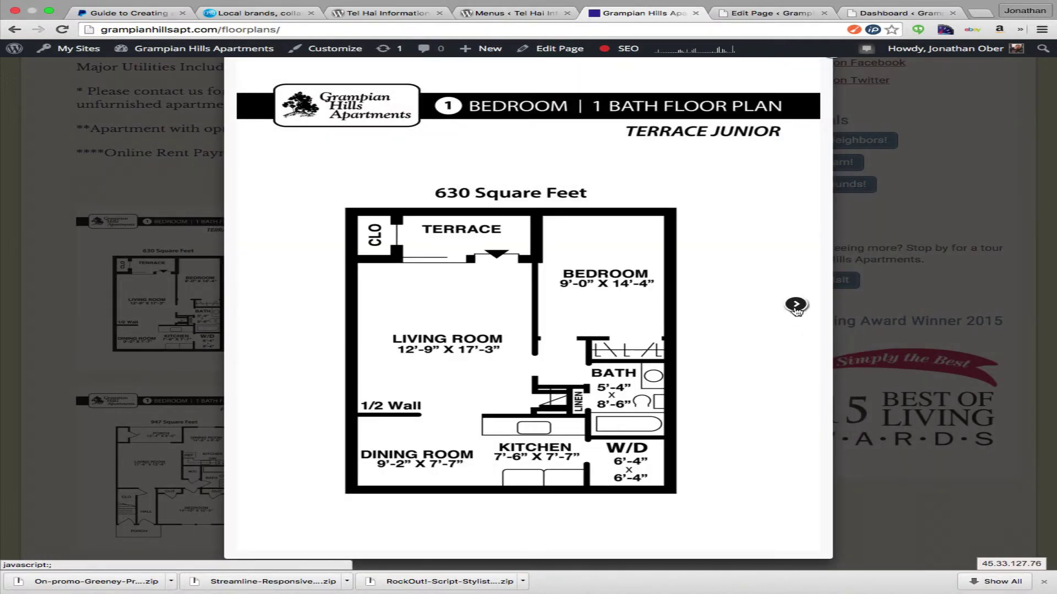
click(796, 309)
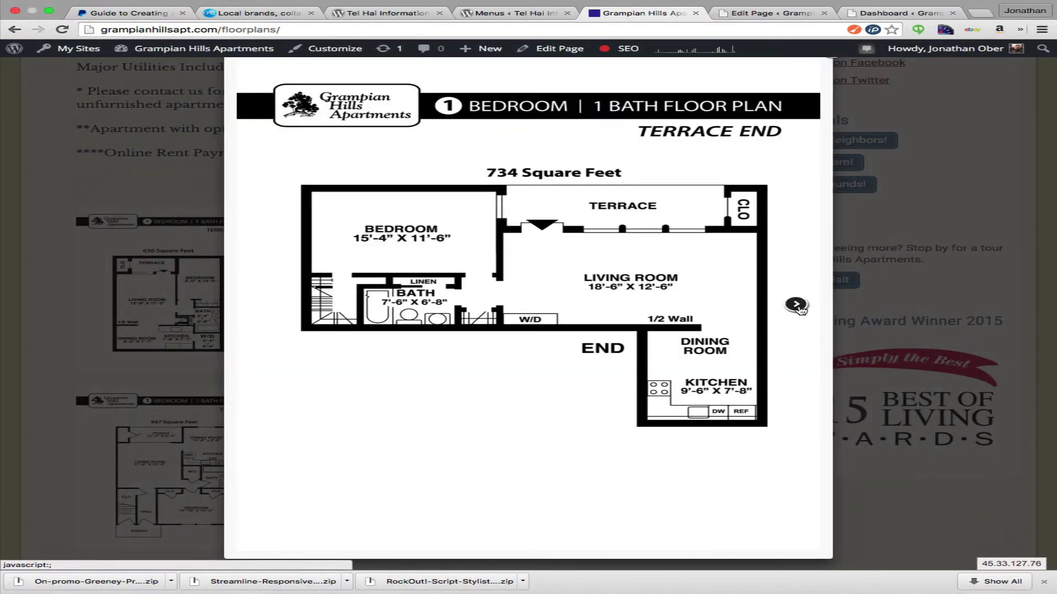
click(799, 309)
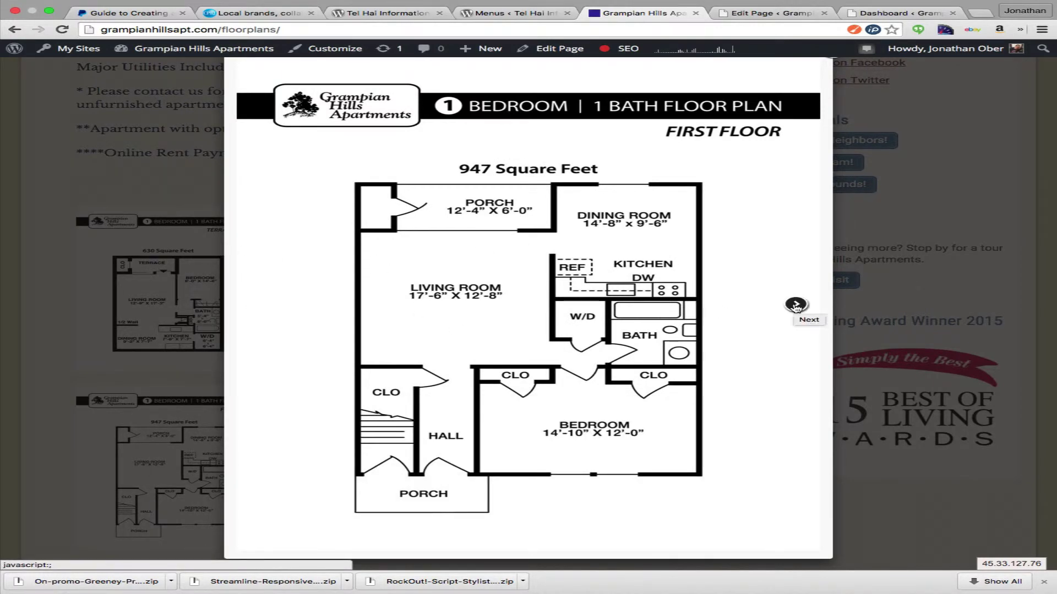
click(521, 302)
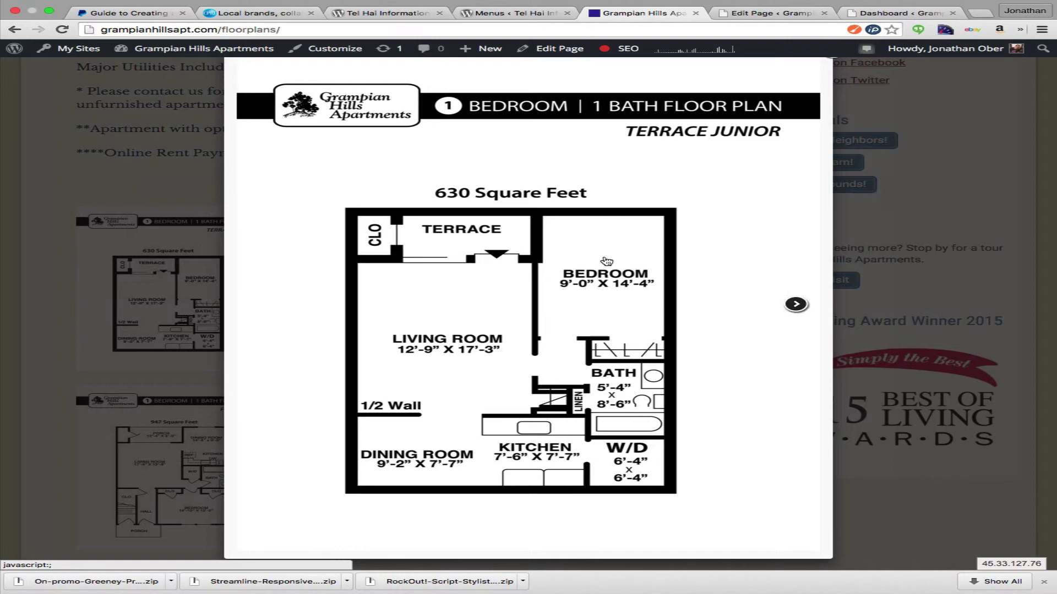
Step through the Two Bedroom lightbox from the 3D plan to the 1118 sq ft second floor
click(899, 260)
scroll(438, 315, down, 5)
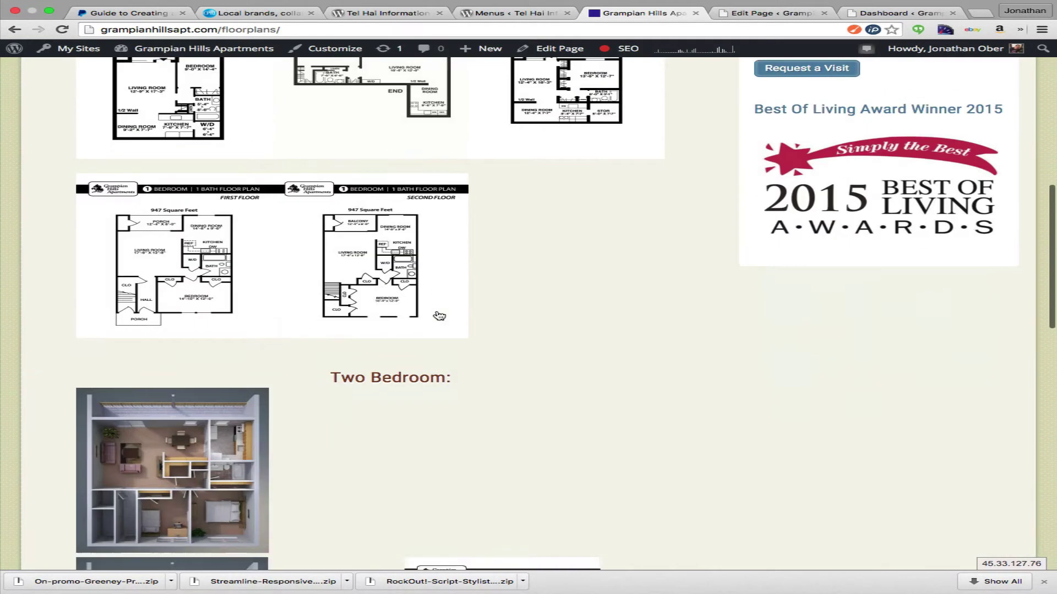
scroll(331, 346, down, 2)
scroll(270, 372, down, 3)
click(267, 373)
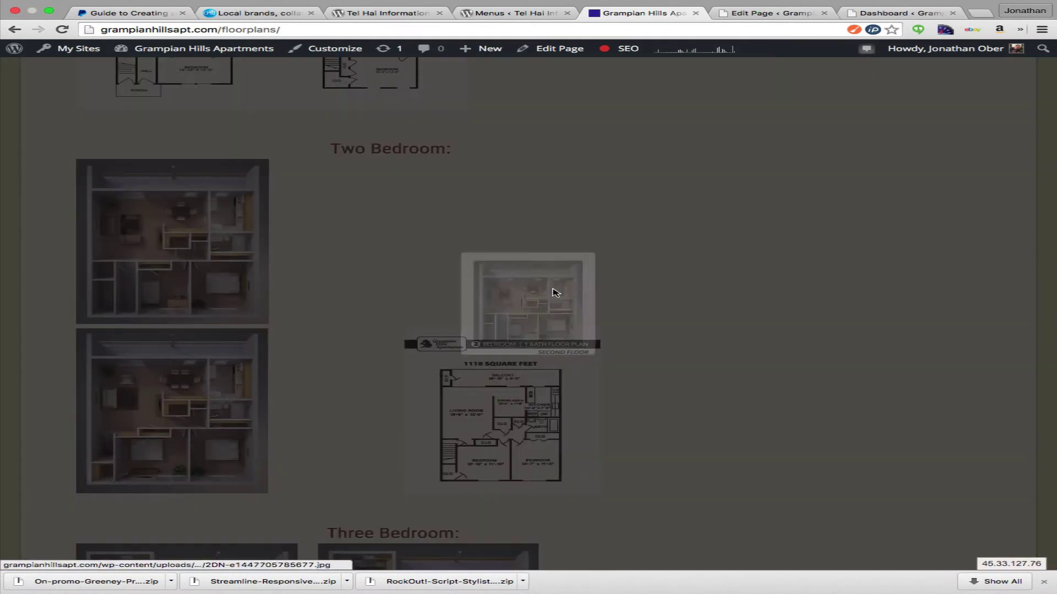
click(781, 297)
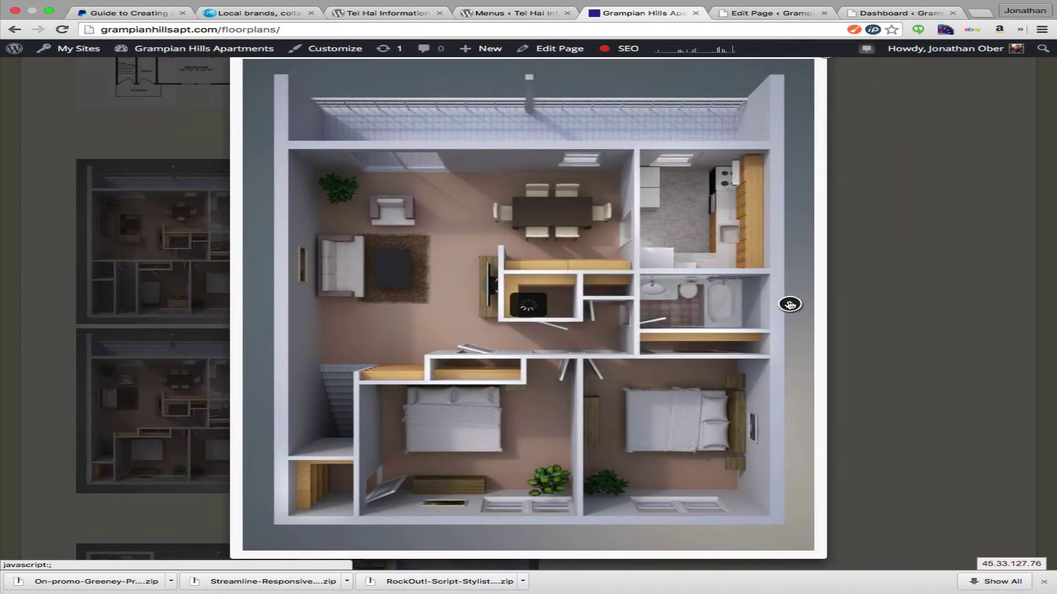
click(789, 304)
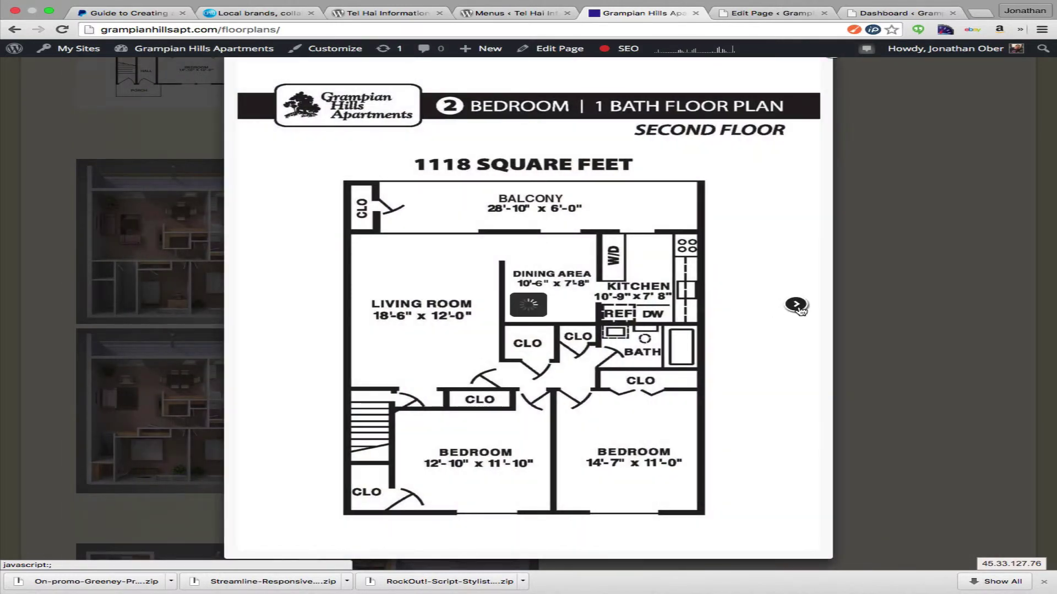
click(795, 304)
click(841, 355)
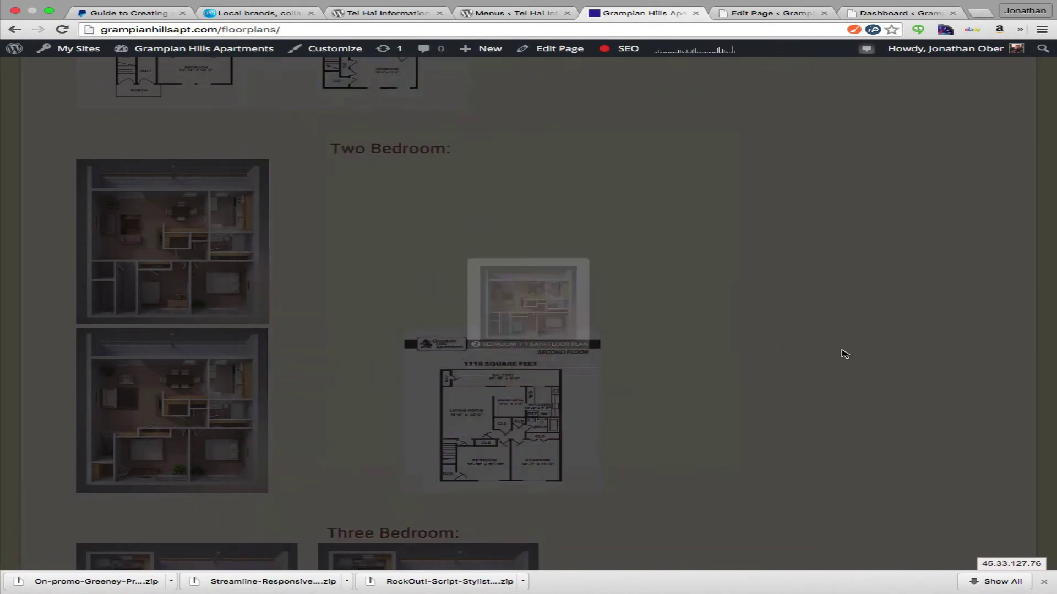
Step through the Three Bedroom first and second floor overviews in the lightbox, then return to top
scroll(842, 355, down, 1)
scroll(843, 353, down, 6)
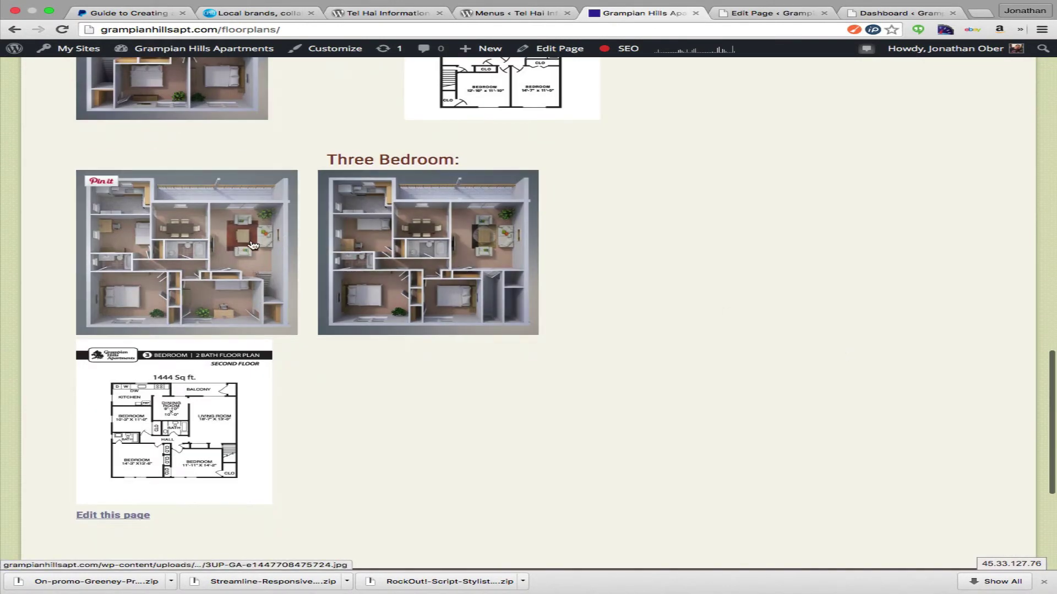
click(271, 242)
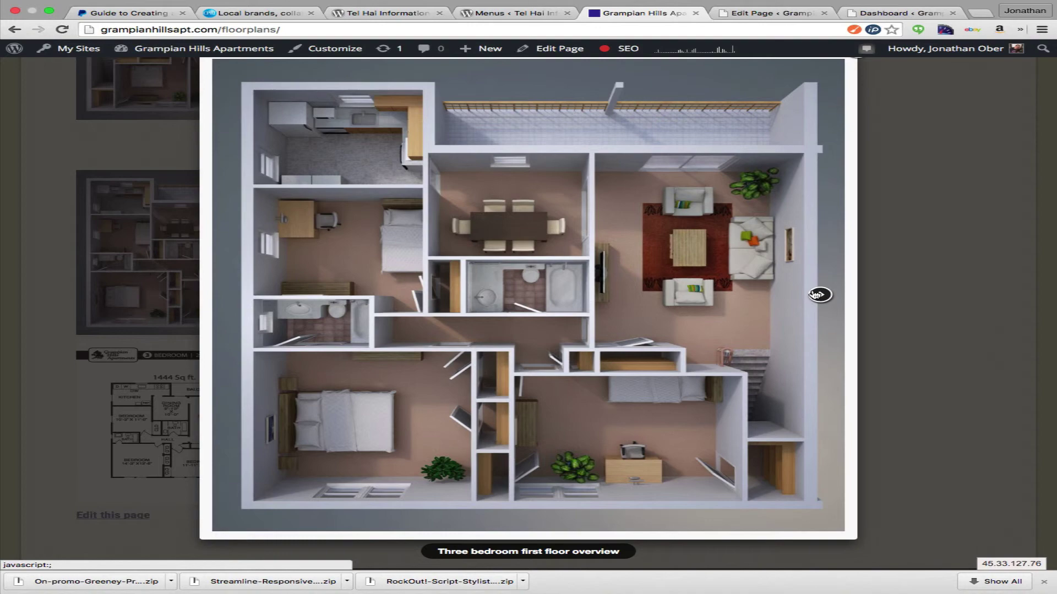
click(818, 294)
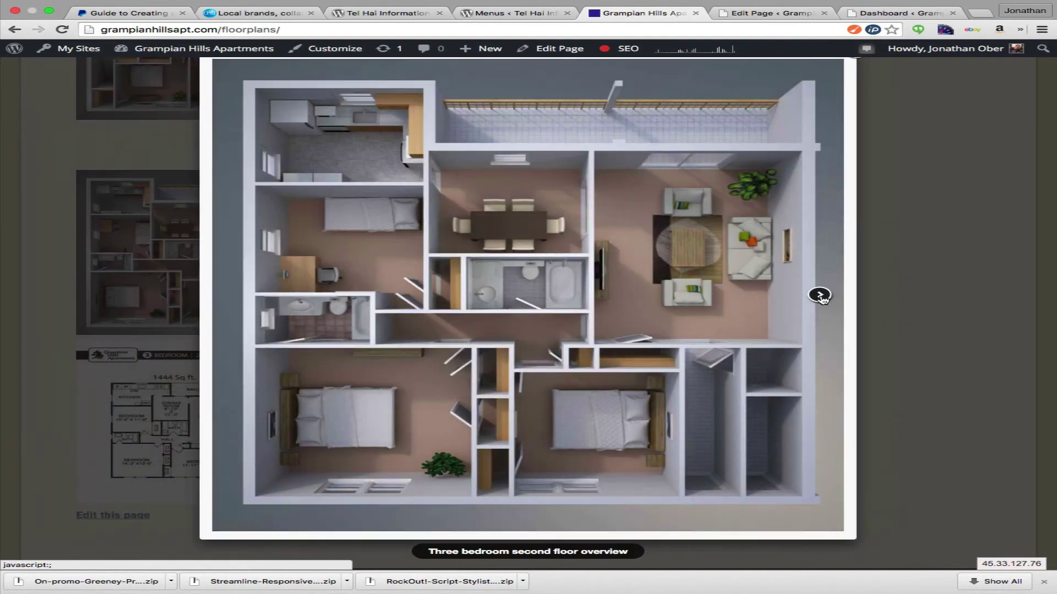
click(818, 294)
click(785, 296)
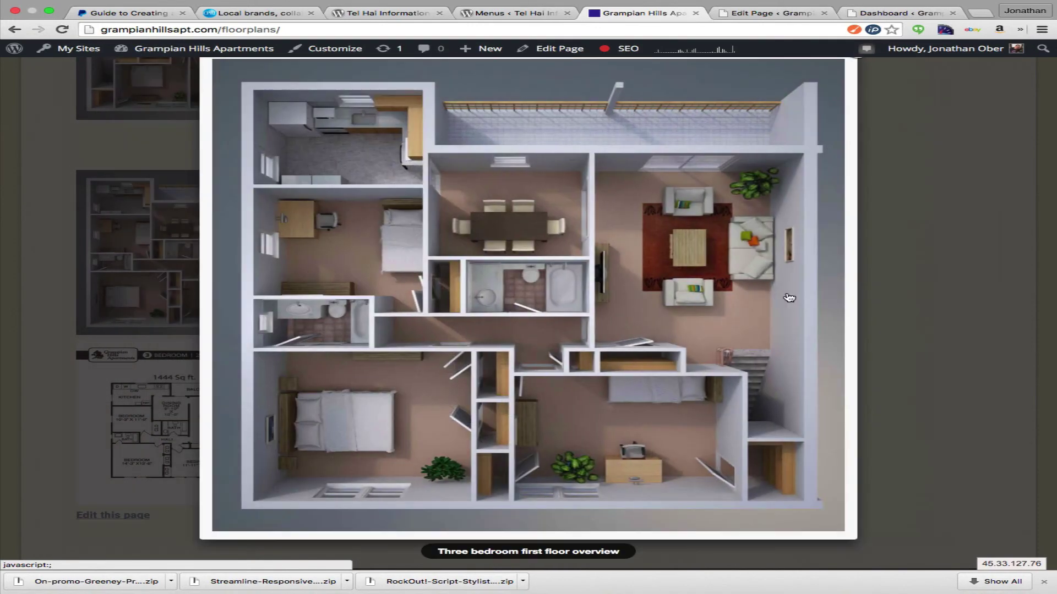
click(820, 296)
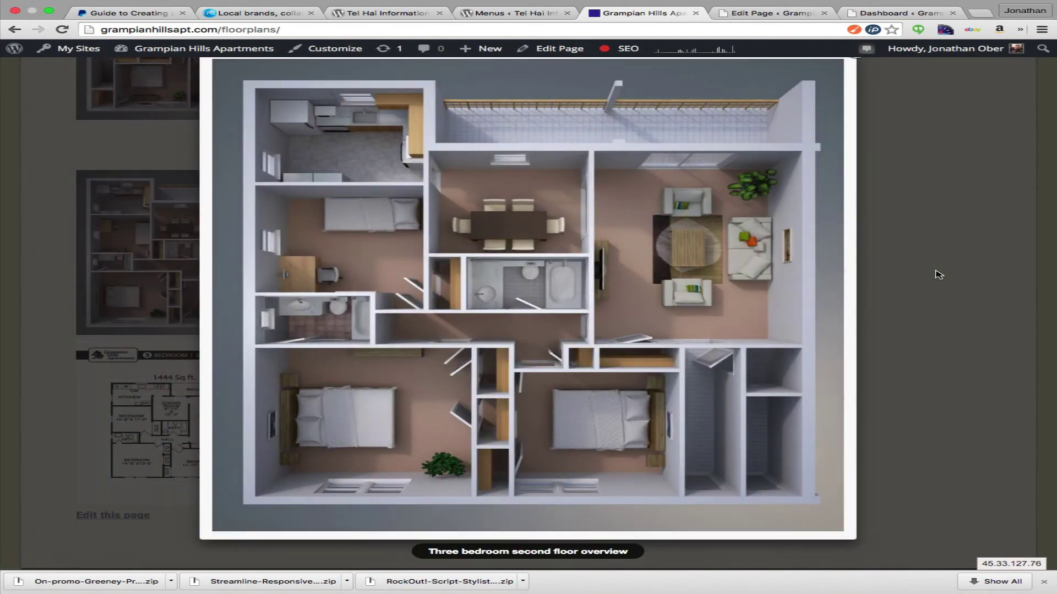
click(936, 274)
scroll(746, 298, up, 4)
scroll(746, 299, up, 10)
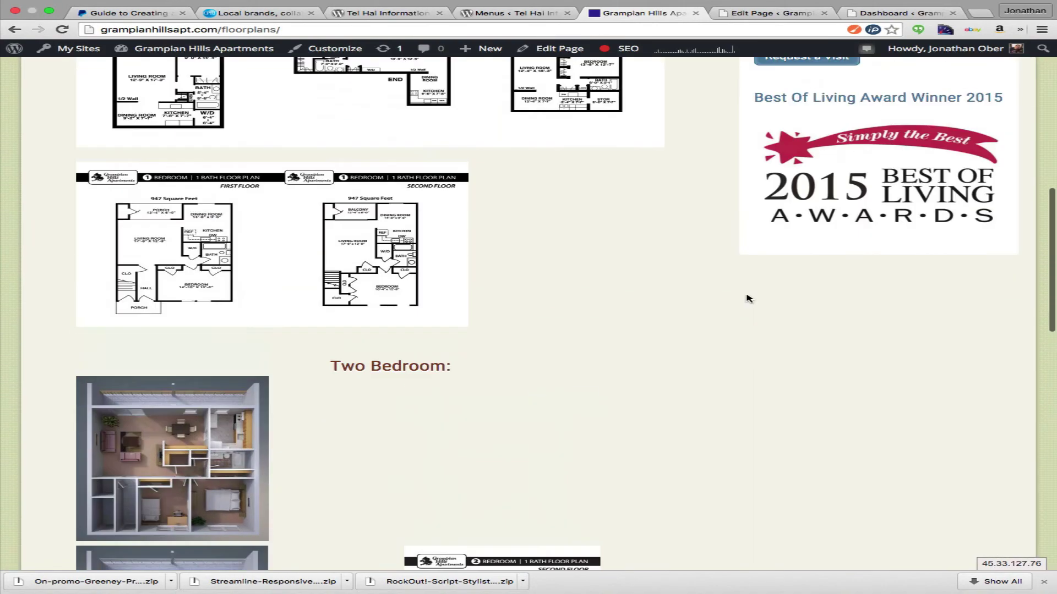
scroll(747, 298, up, 10)
scroll(746, 298, up, 2)
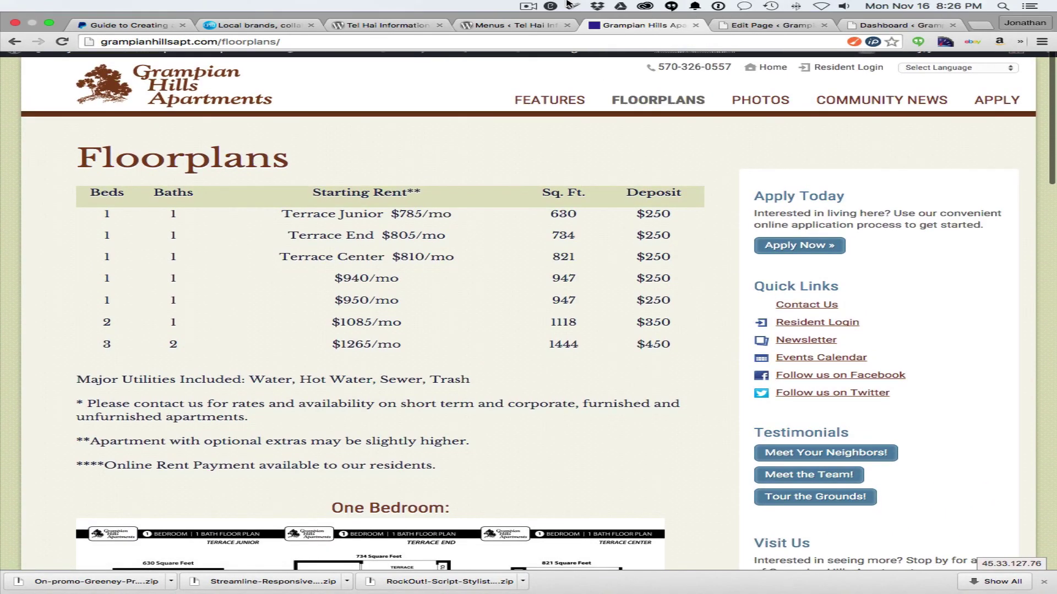